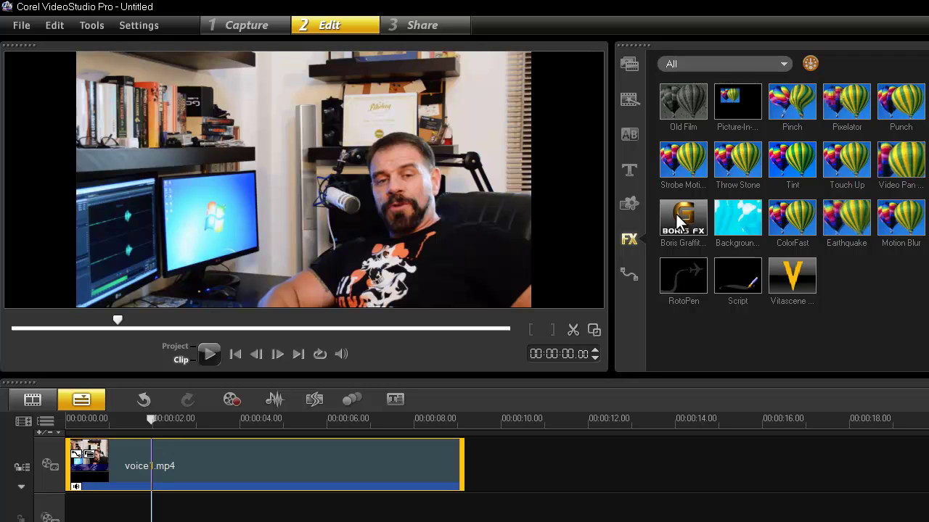
# Step: Apply Boris Graffiti 6.1 to voice1.mp4 and open it in Advanced Mode with the Library Browser closed
pyautogui.moveTo(680, 220); pyautogui.dragTo(433, 454)
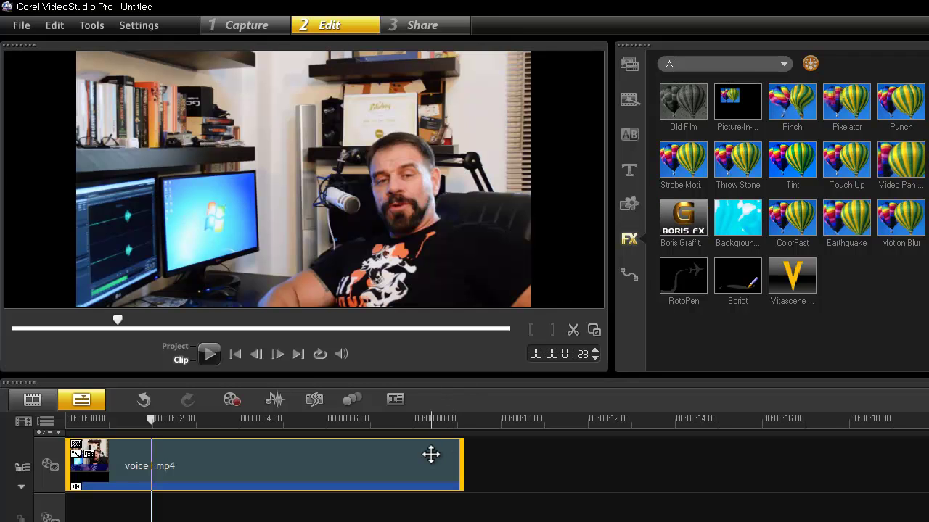
pyautogui.doubleClick(424, 460)
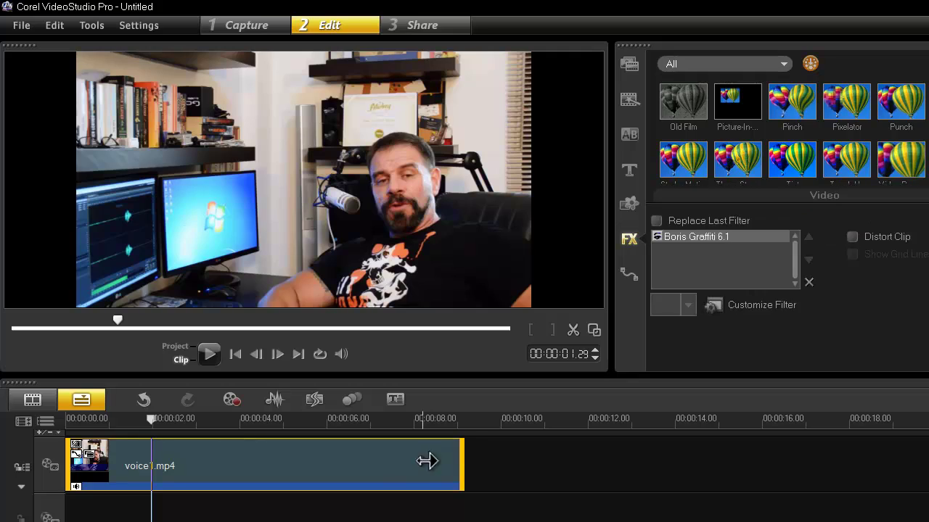
pyautogui.click(766, 305)
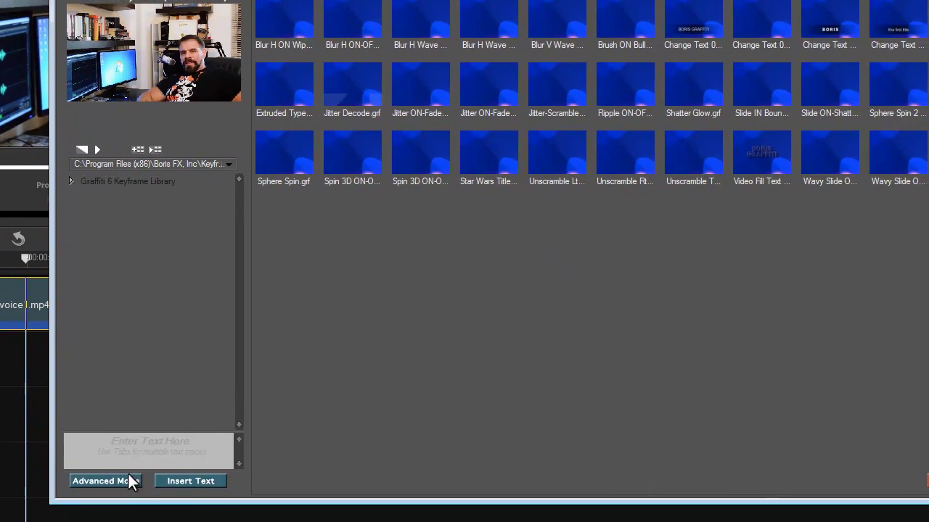
pyautogui.click(115, 473)
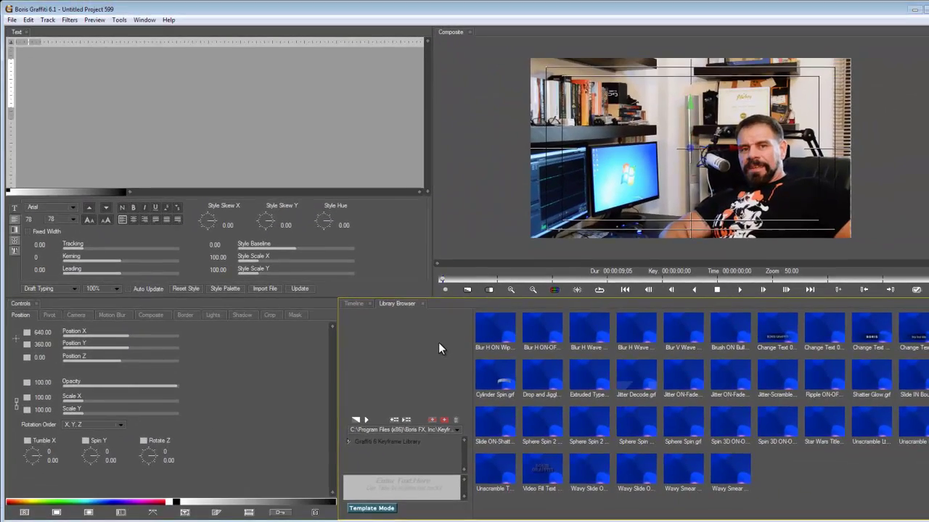
pyautogui.click(423, 304)
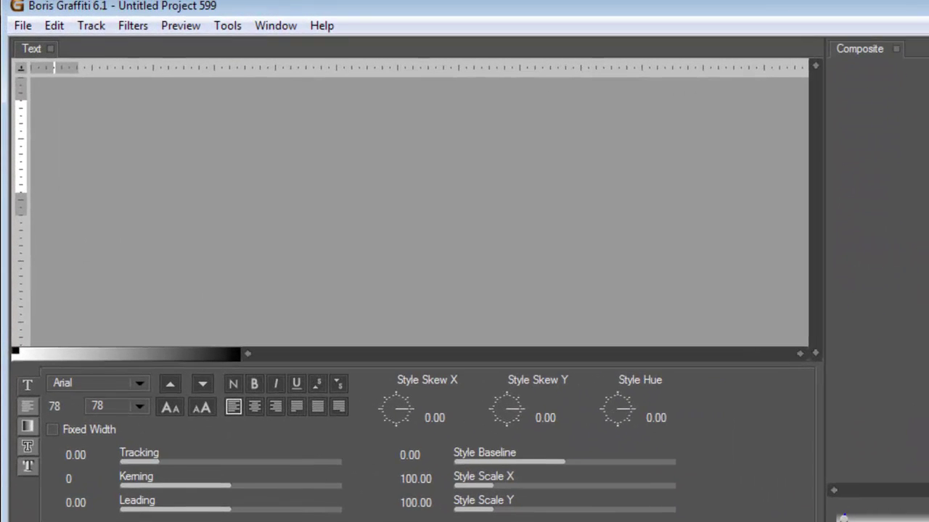
# Step: Enter the title 'hello everybodu' and update it onto the video
pyautogui.click(72, 177)
pyautogui.write('he')
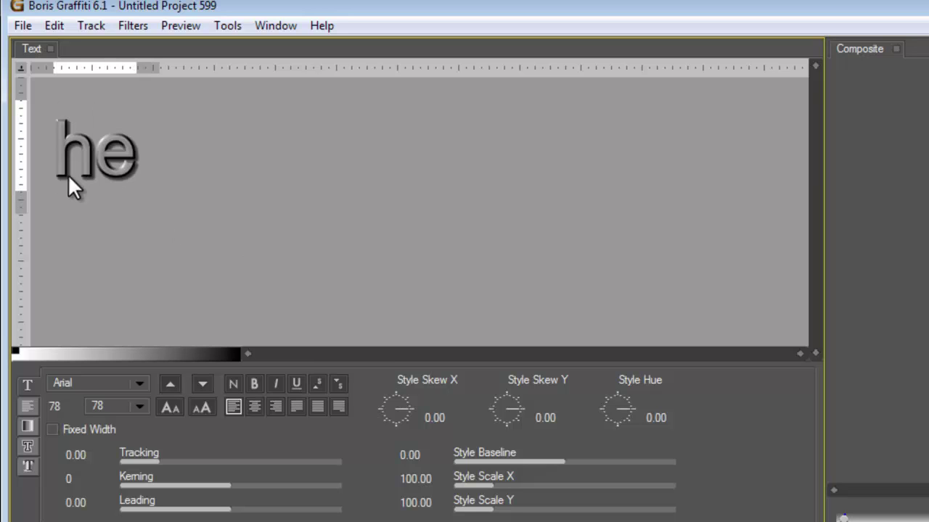
pyautogui.write('llo every')
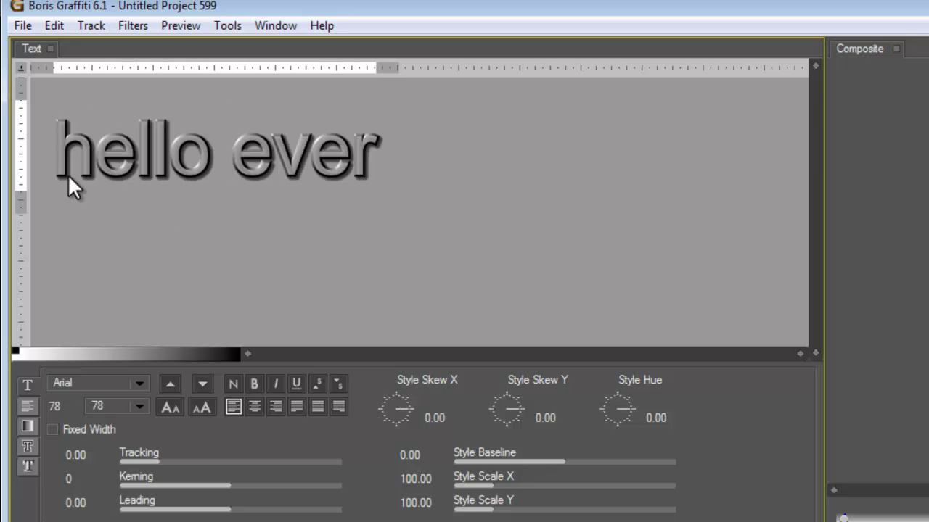
pyautogui.write('bodu')
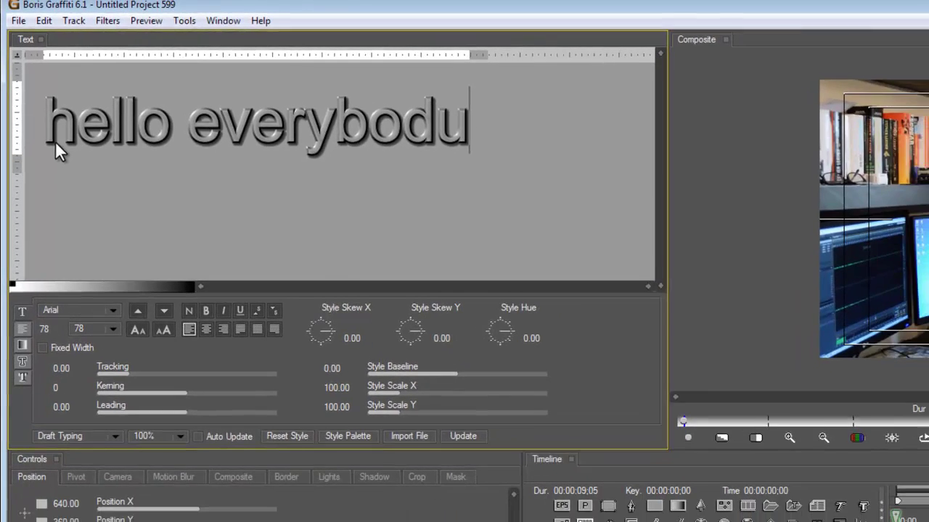
pyautogui.click(454, 436)
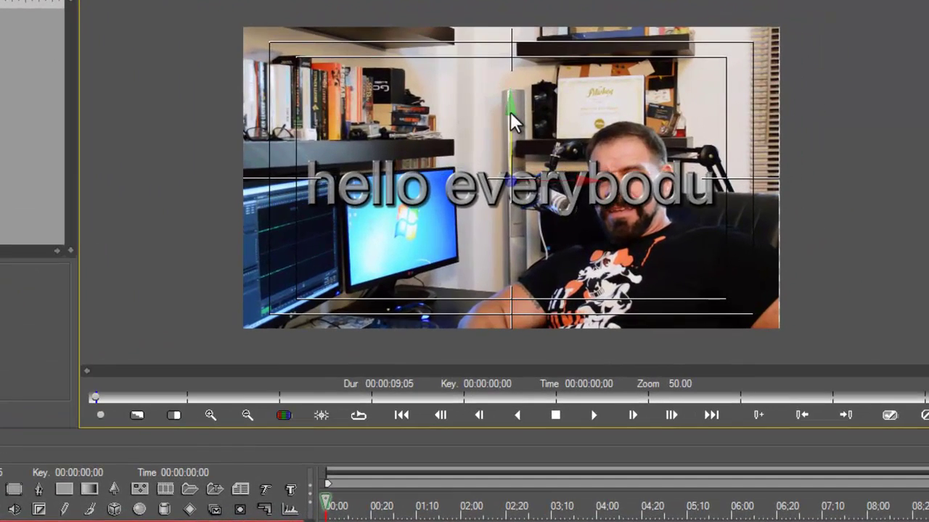
# Step: Drag the 'hello everybodu' title down across the chest, to Position X 640, Y 587.62
pyautogui.moveTo(734, 111); pyautogui.dragTo(732, 160)
pyautogui.moveTo(507, 180); pyautogui.dragTo(507, 187)
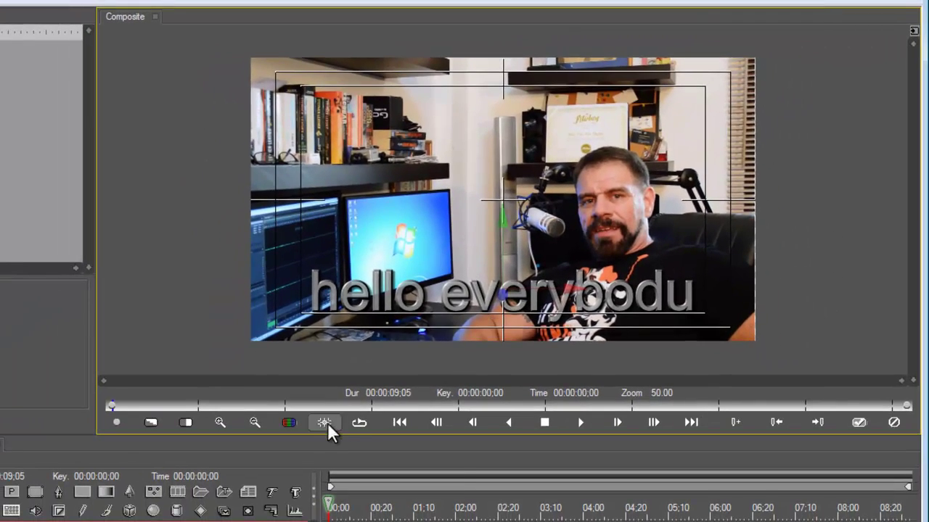
pyautogui.click(326, 422)
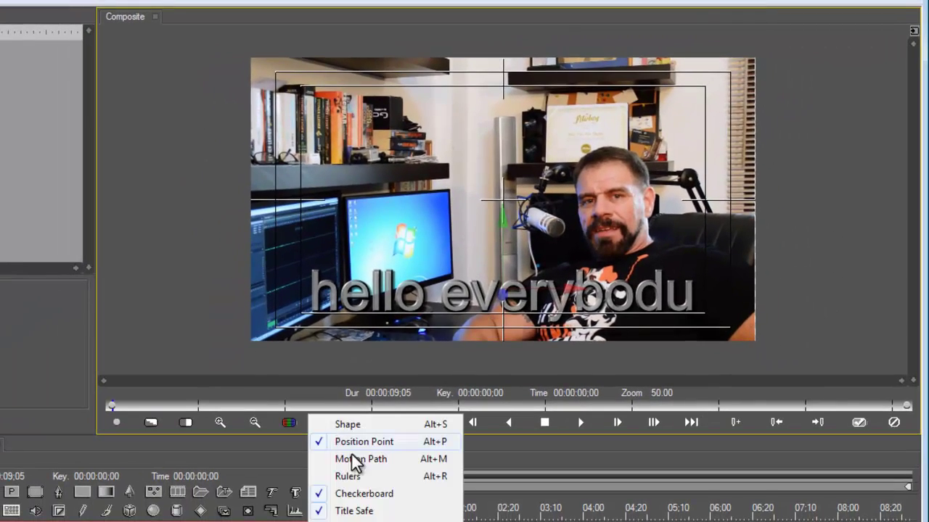
pyautogui.click(237, 397)
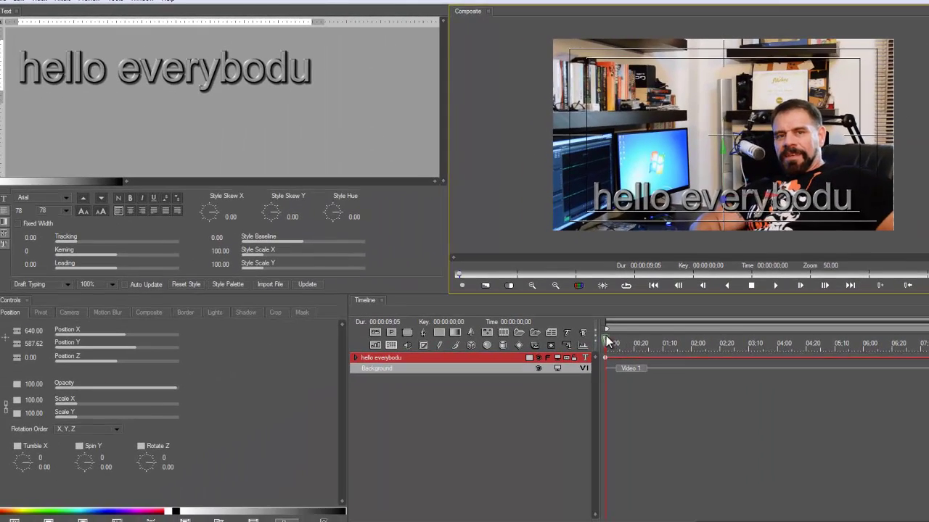
# Step: Play the title over the video, then expand the title track's sub-layers
pyautogui.click(399, 506)
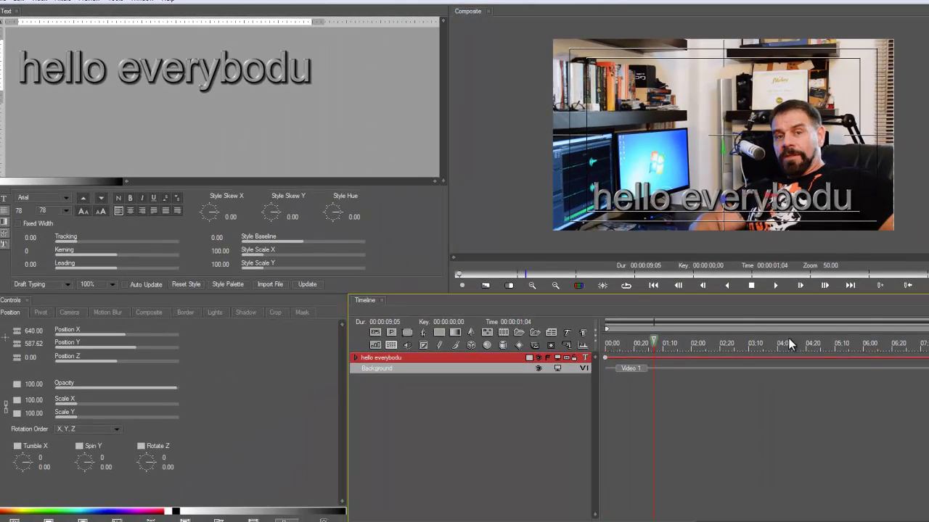
pyautogui.click(606, 342)
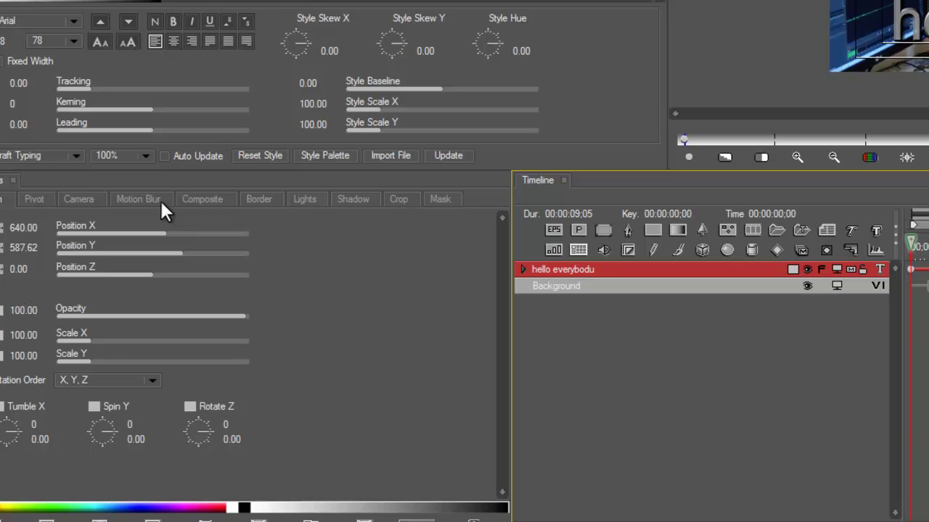
pyautogui.click(520, 267)
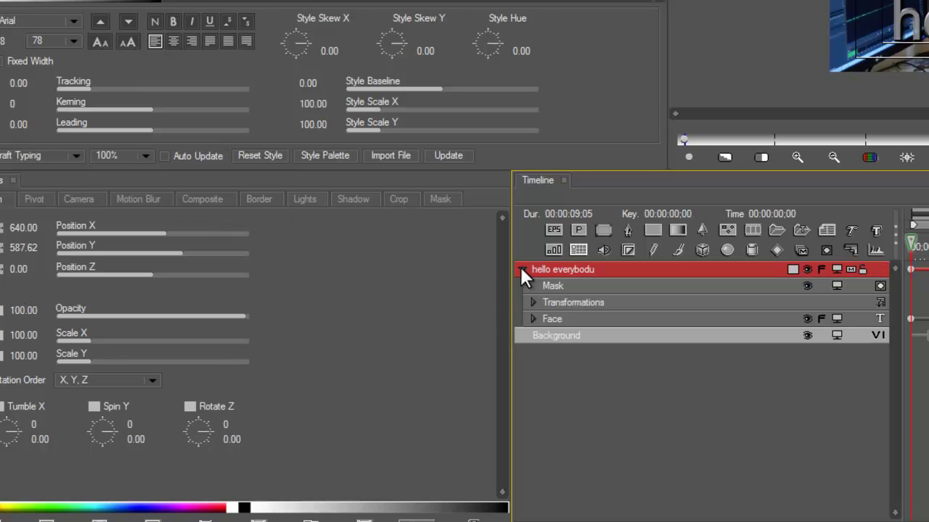
pyautogui.click(519, 266)
# Step: Browse the Transformations properties, then select the title's Face layer
pyautogui.click(847, 249)
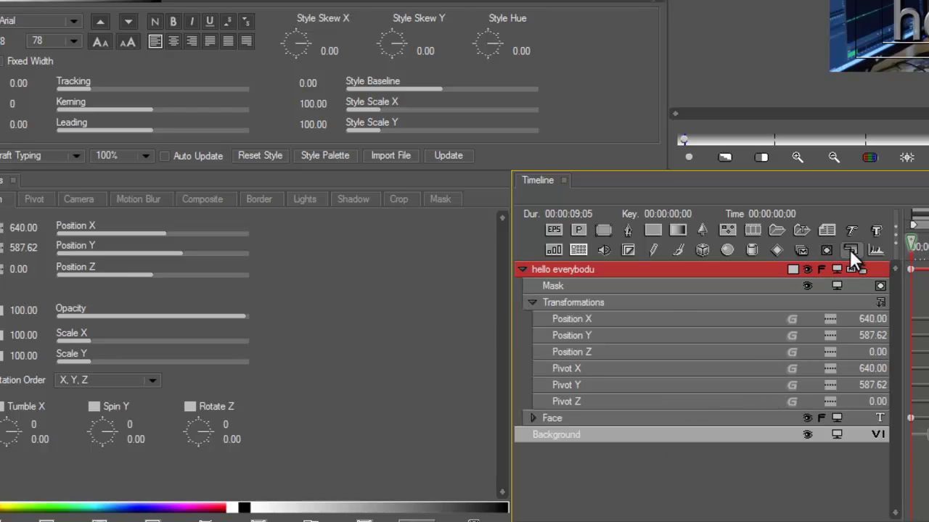
pyautogui.click(850, 250)
pyautogui.click(849, 250)
pyautogui.click(531, 303)
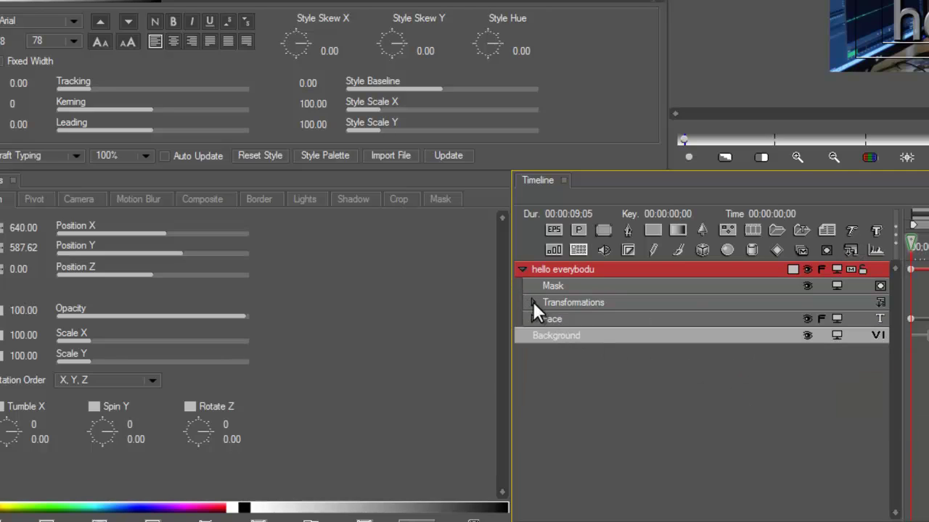
pyautogui.click(533, 302)
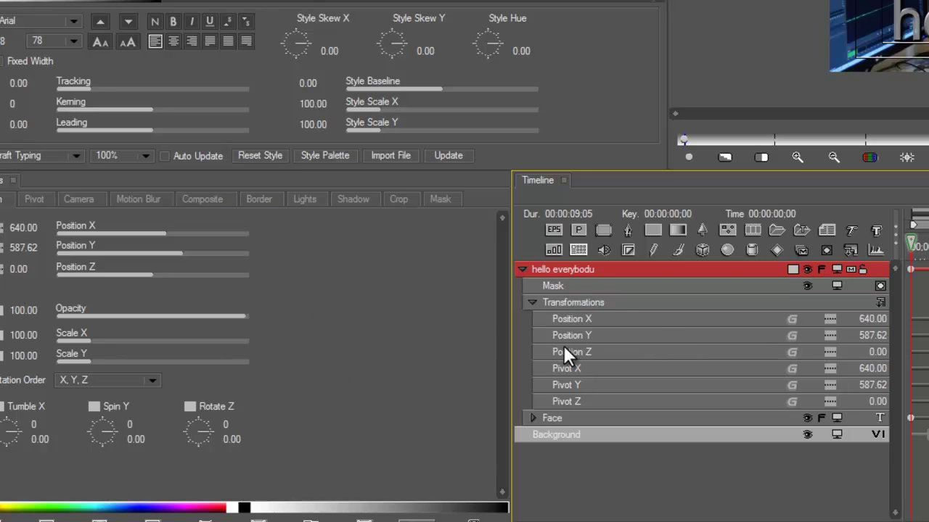
pyautogui.click(532, 303)
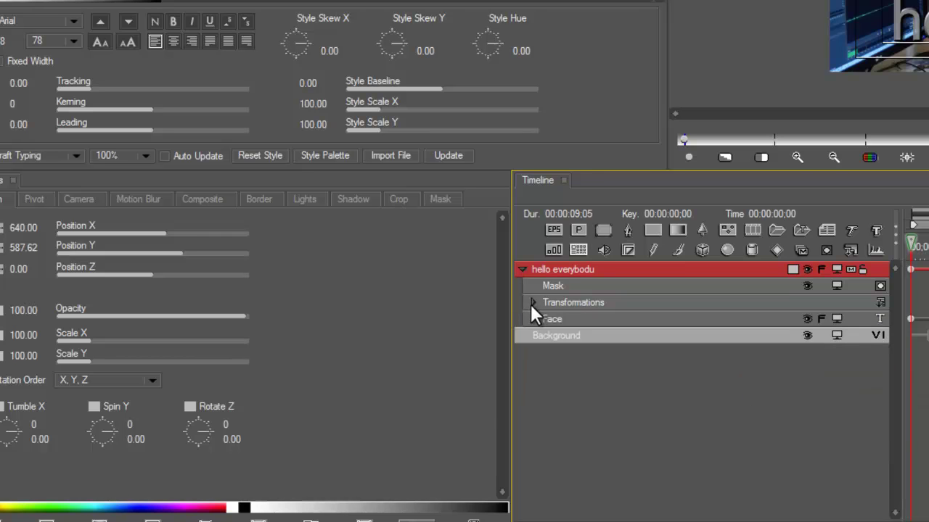
pyautogui.click(584, 318)
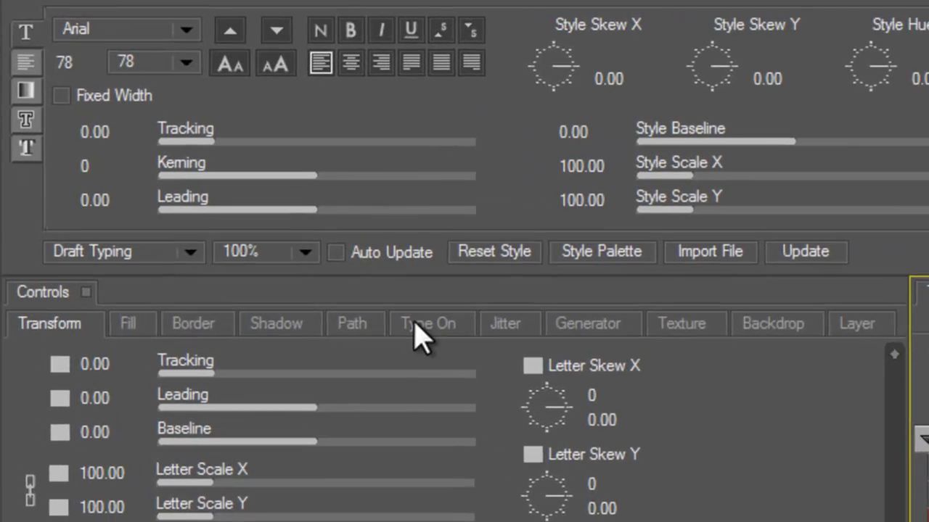
# Step: Animate Text Type On from 0 with ease in/out, then preview the typing over the video
pyautogui.click(430, 334)
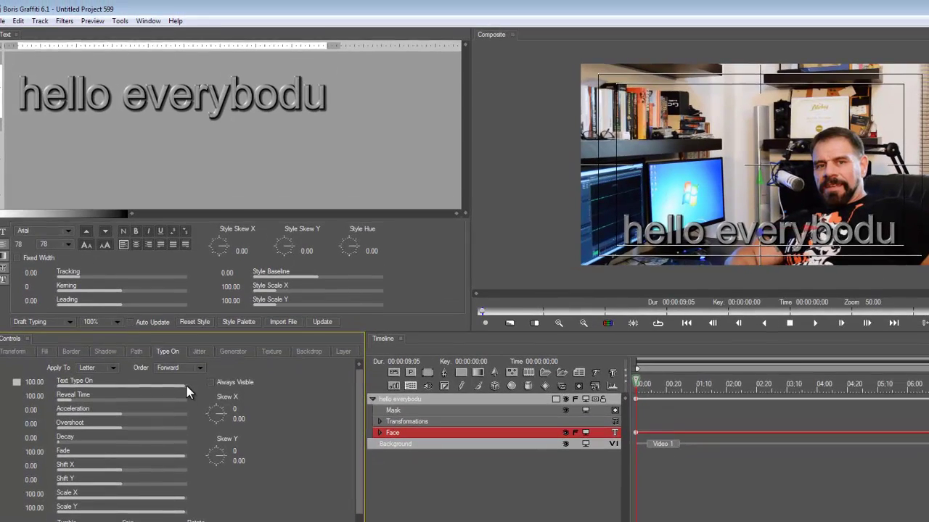
pyautogui.moveTo(186, 387); pyautogui.dragTo(58, 389)
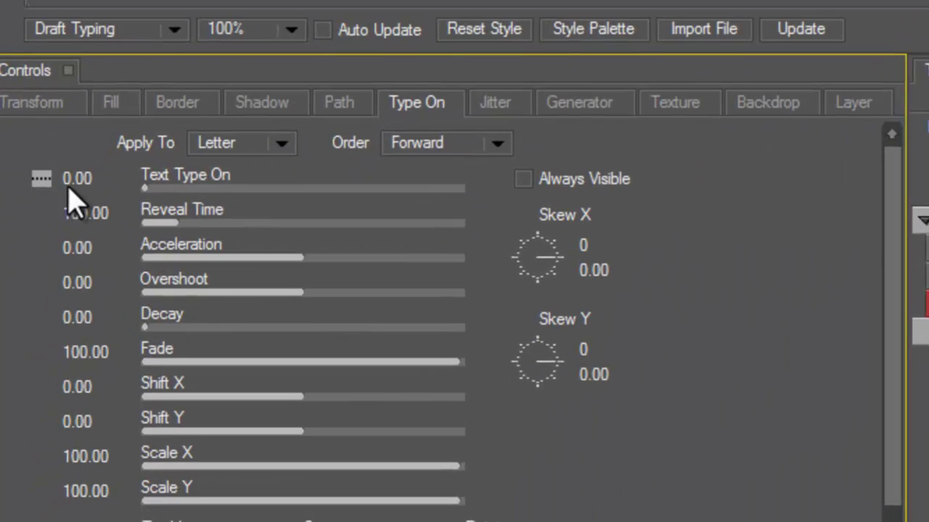
pyautogui.click(17, 384)
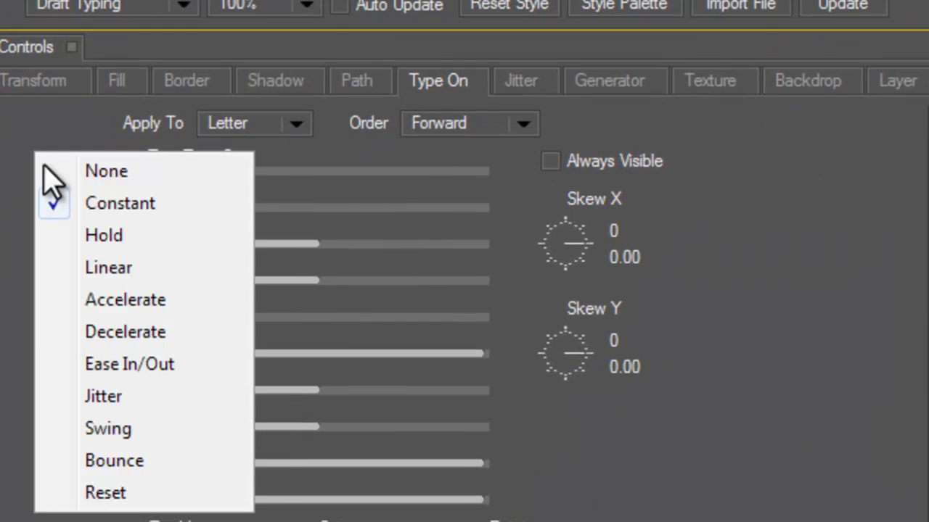
pyautogui.click(142, 366)
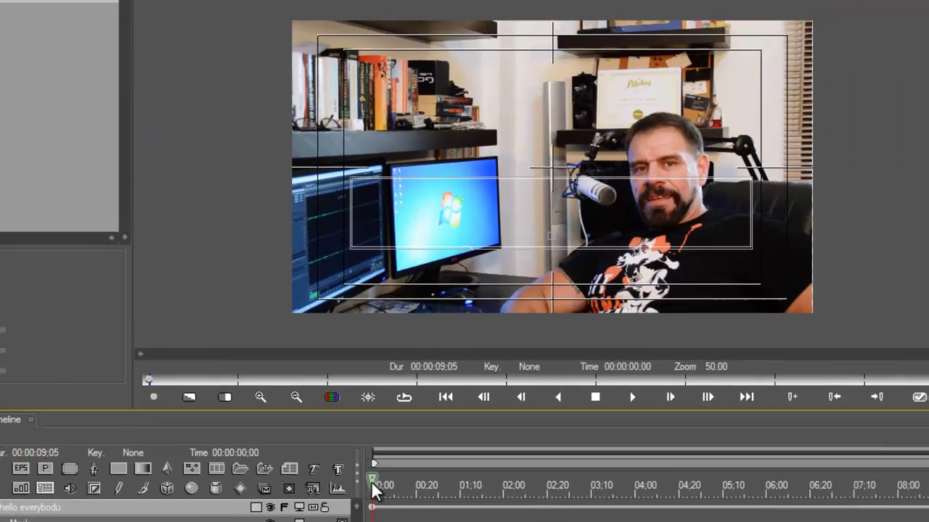
pyautogui.moveTo(377, 489); pyautogui.dragTo(560, 511)
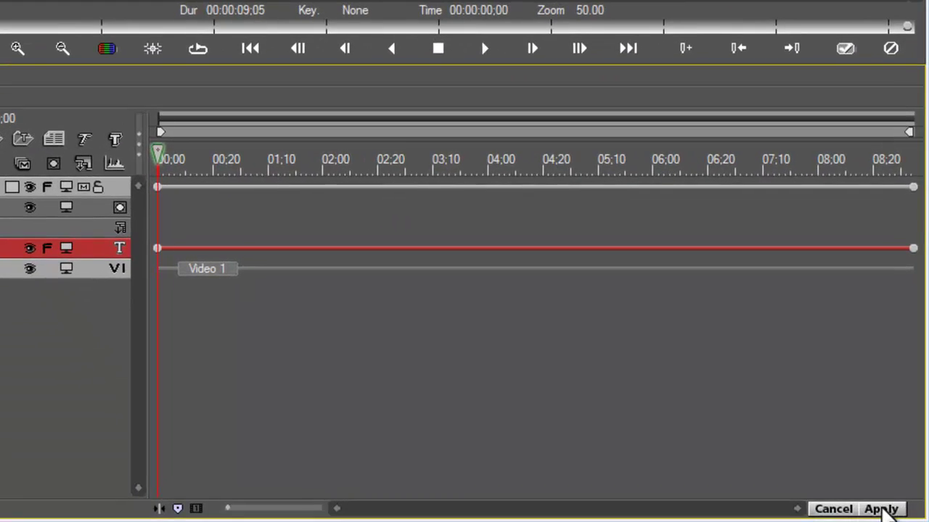
# Step: Apply the Graffiti title, play it back in VideoStudio, then reopen the clip's filter options
pyautogui.click(880, 510)
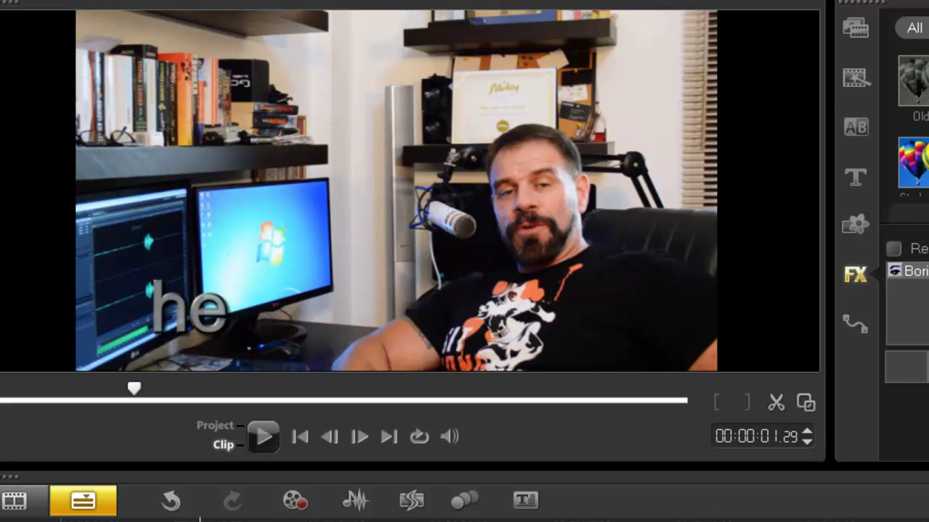
pyautogui.click(250, 436)
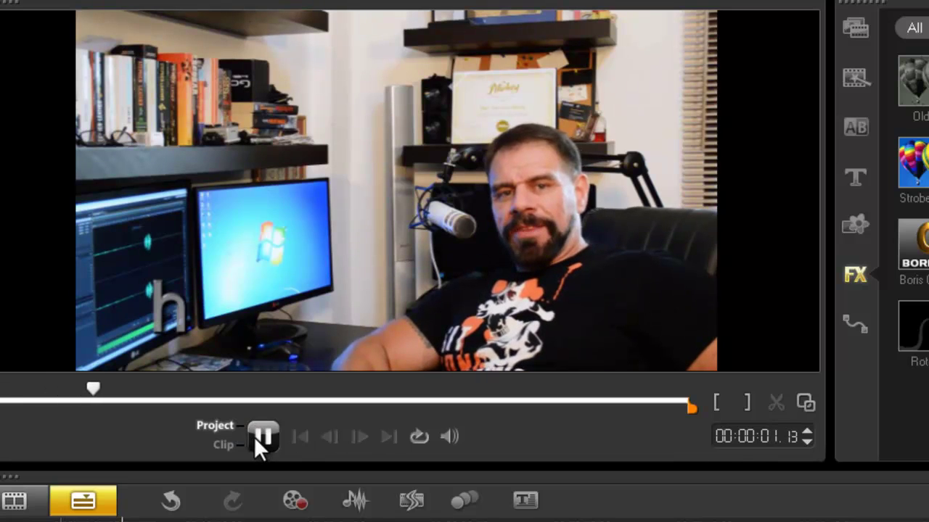
pyautogui.press('space')
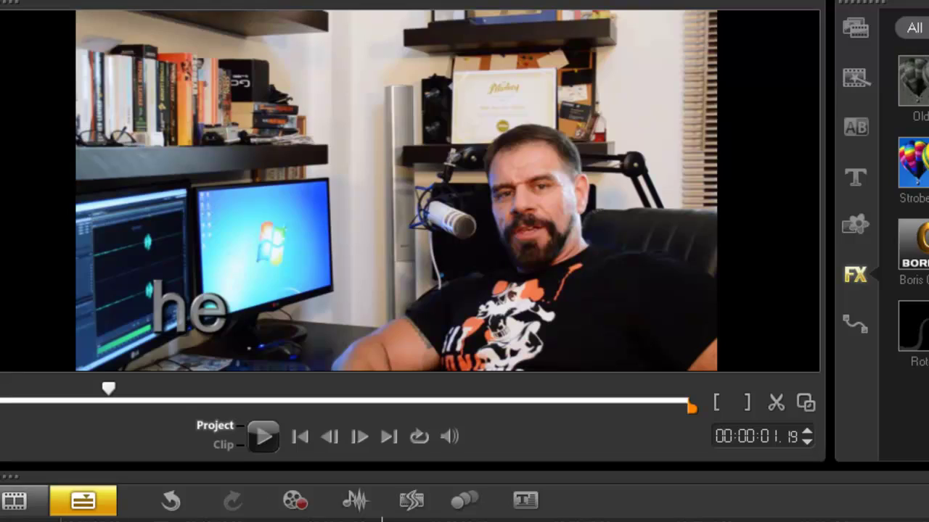
pyautogui.doubleClick(281, 521)
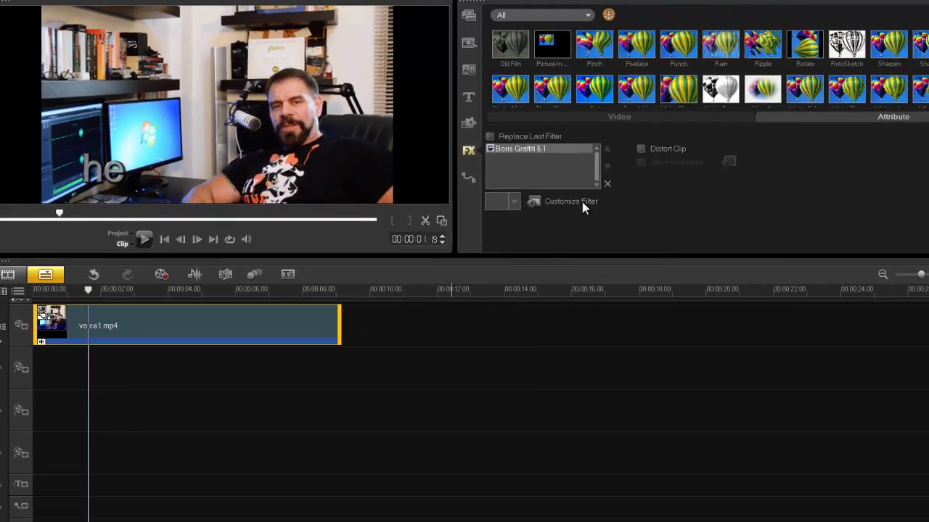
# Step: Reopen Graffiti in Advanced Mode and close the Library Browser to show the 'hello everybodu' track
pyautogui.click(827, 285)
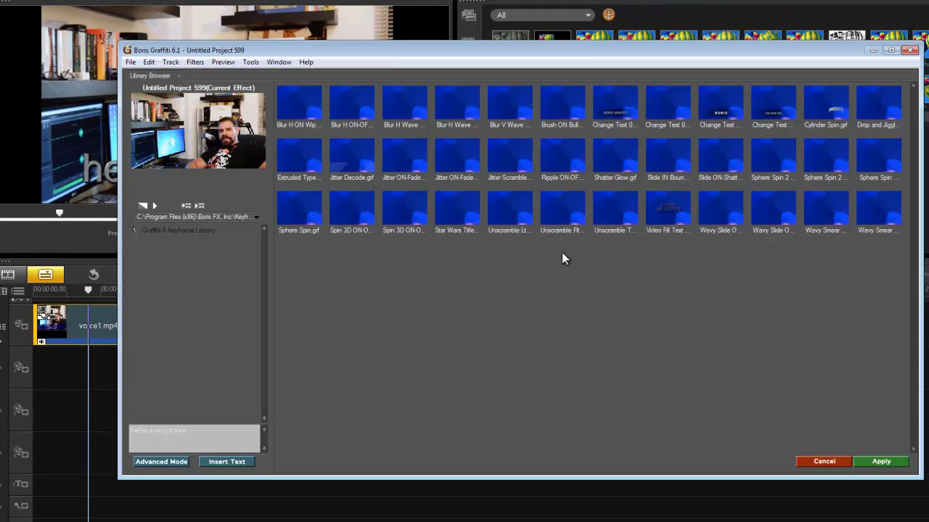
pyautogui.click(157, 460)
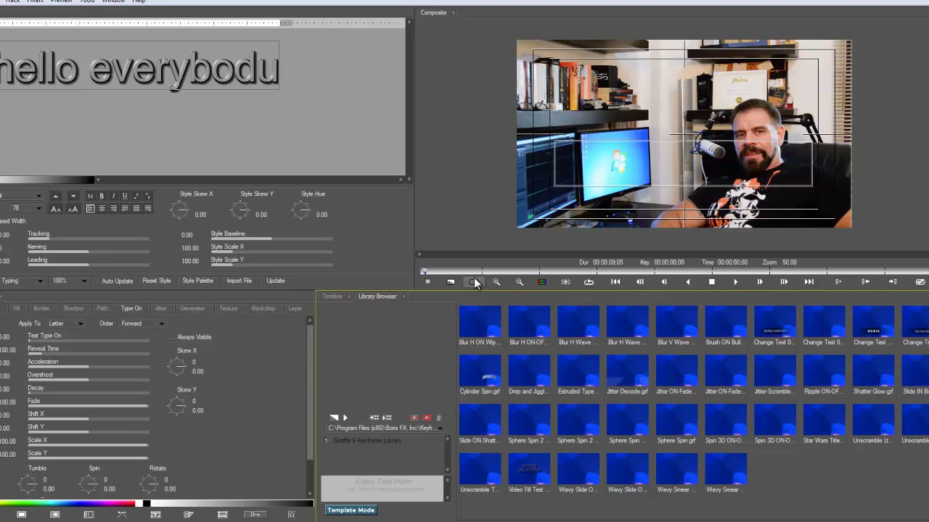
pyautogui.click(405, 296)
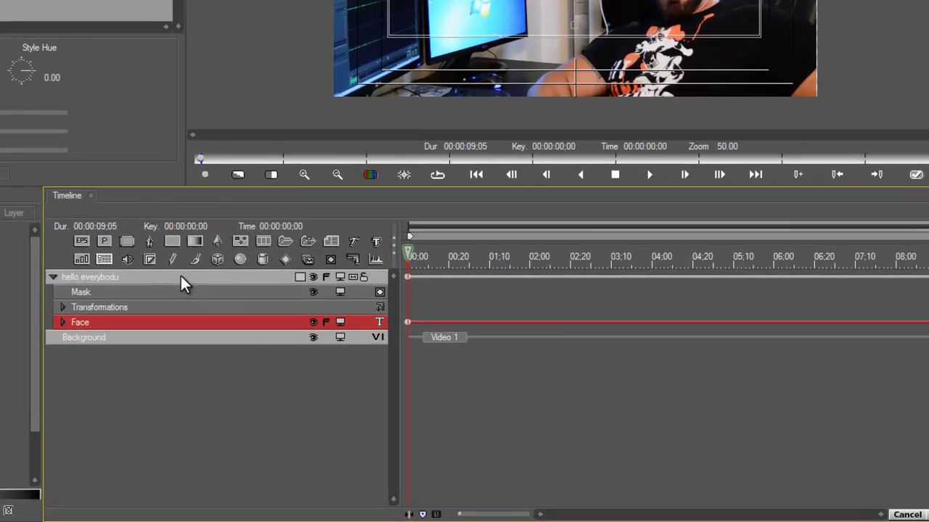
# Step: Pull the title's end keyframes back to 00:00:01:00 and 00:00:00;27 so typing finishes quickly
pyautogui.click(395, 354)
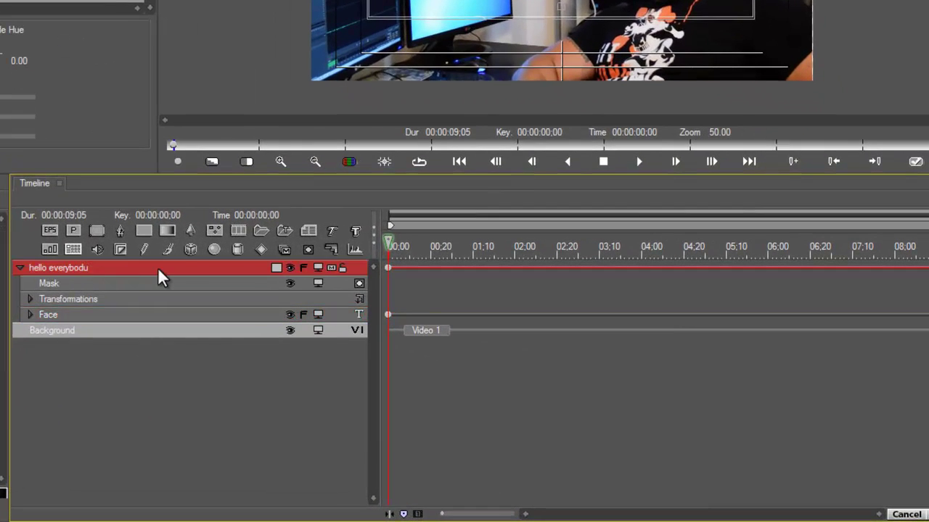
pyautogui.press('End')
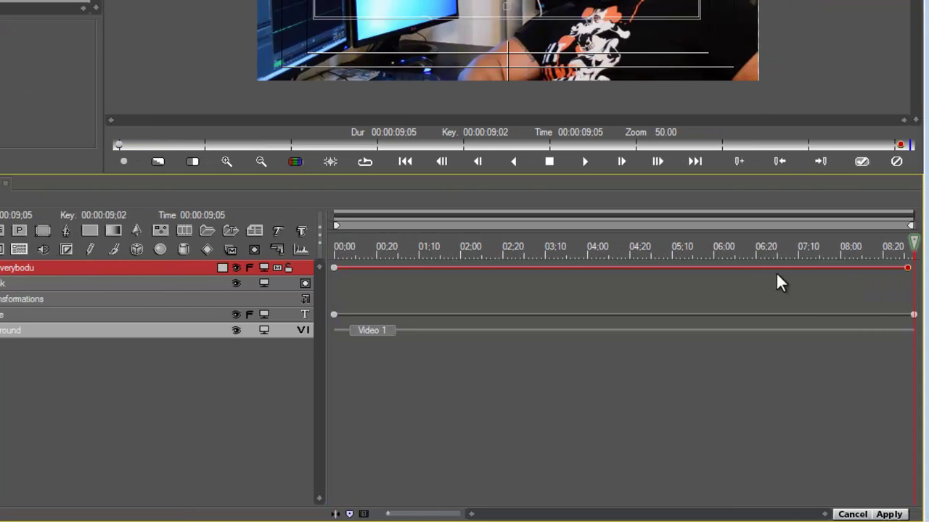
pyautogui.moveTo(778, 282); pyautogui.dragTo(399, 279)
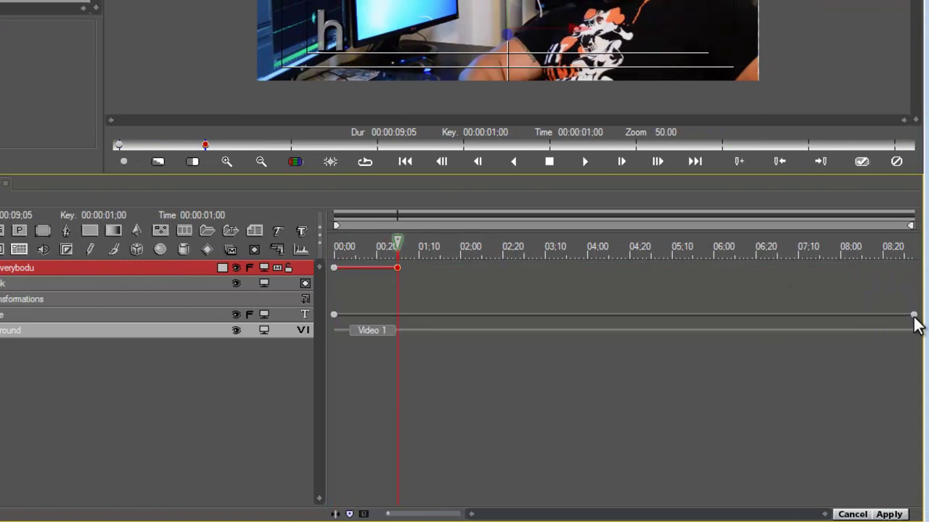
pyautogui.moveTo(913, 317); pyautogui.dragTo(704, 319)
pyautogui.moveTo(538, 320); pyautogui.dragTo(391, 315)
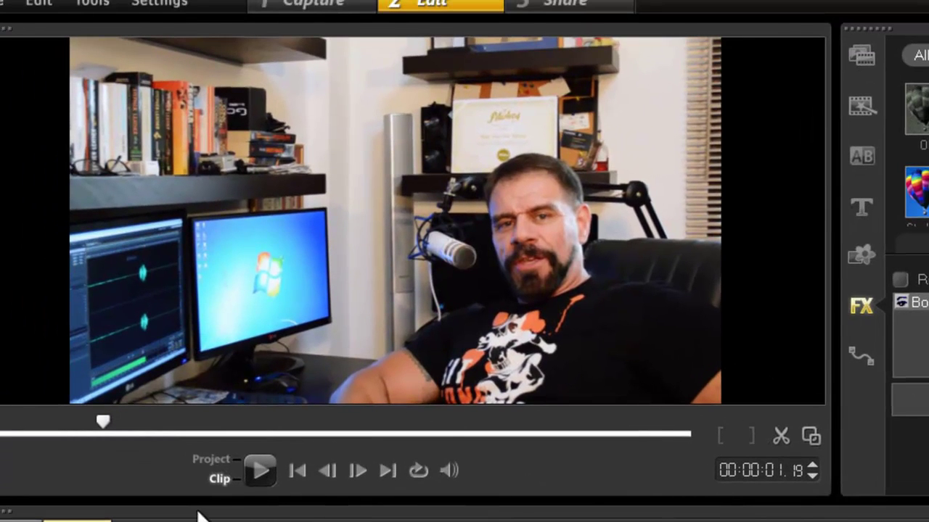
# Step: Play the project to check the faster typing, then show the clip's Boris Graffiti 6.1 filter attributes
pyautogui.click(199, 517)
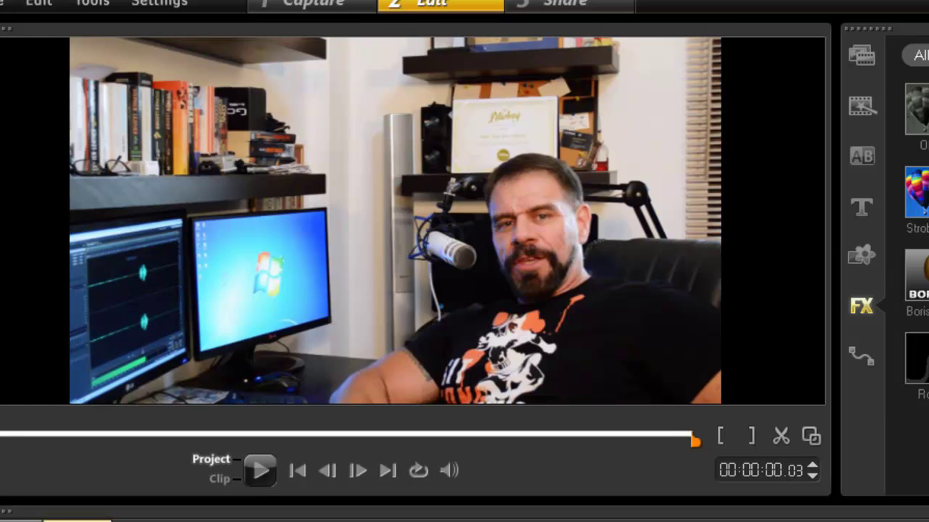
pyautogui.click(259, 470)
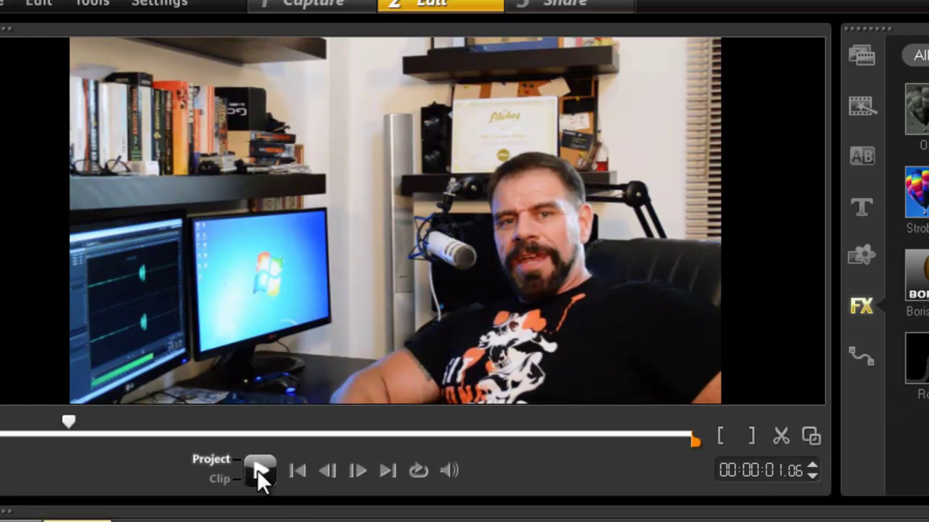
pyautogui.click(174, 516)
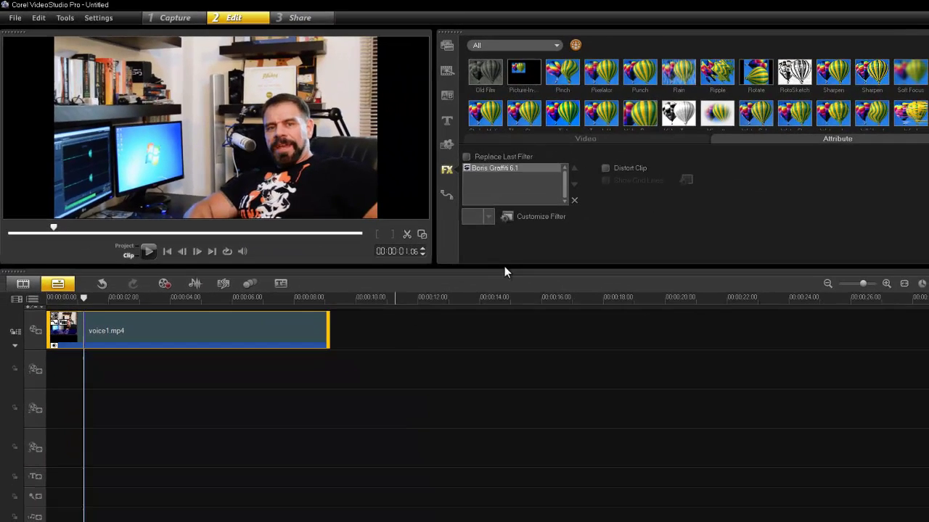
# Step: Reopen Boris Graffiti through Customize Filter in Advanced Mode and close the Library Browser
pyautogui.click(536, 219)
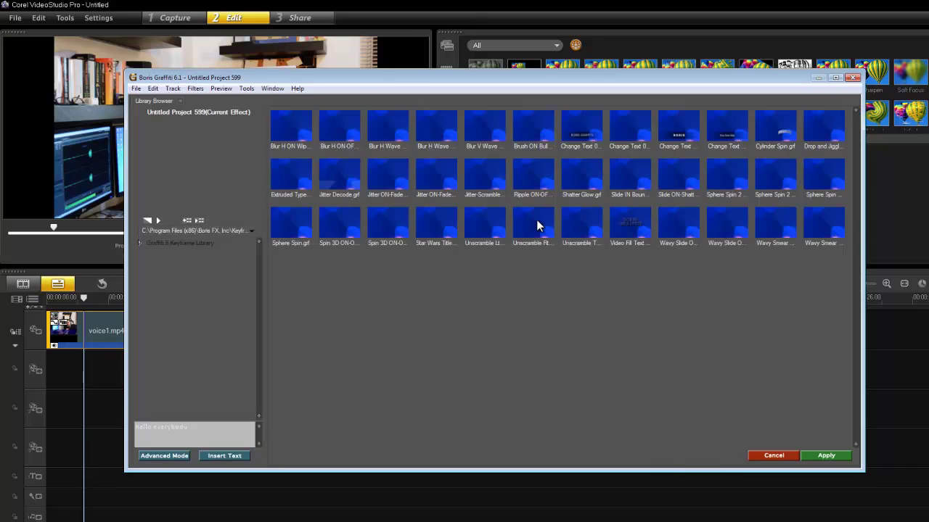
pyautogui.click(171, 456)
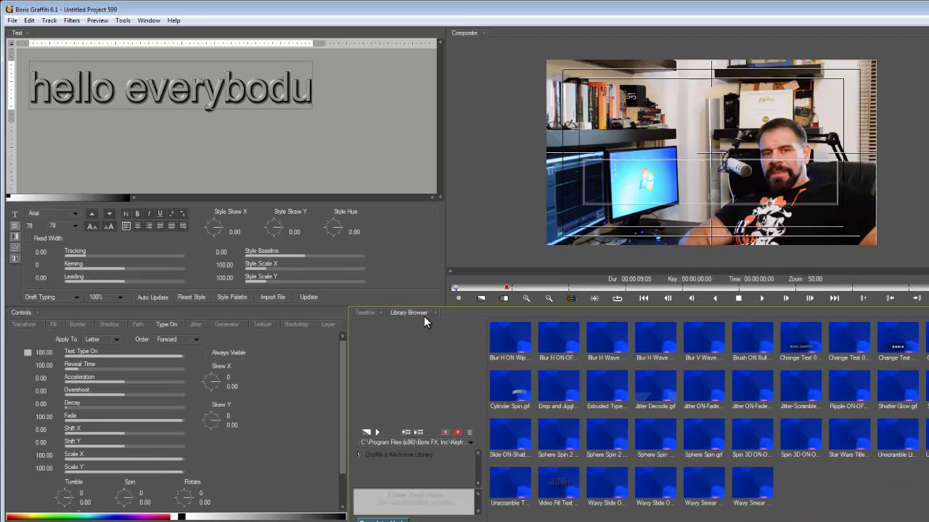
pyautogui.click(435, 313)
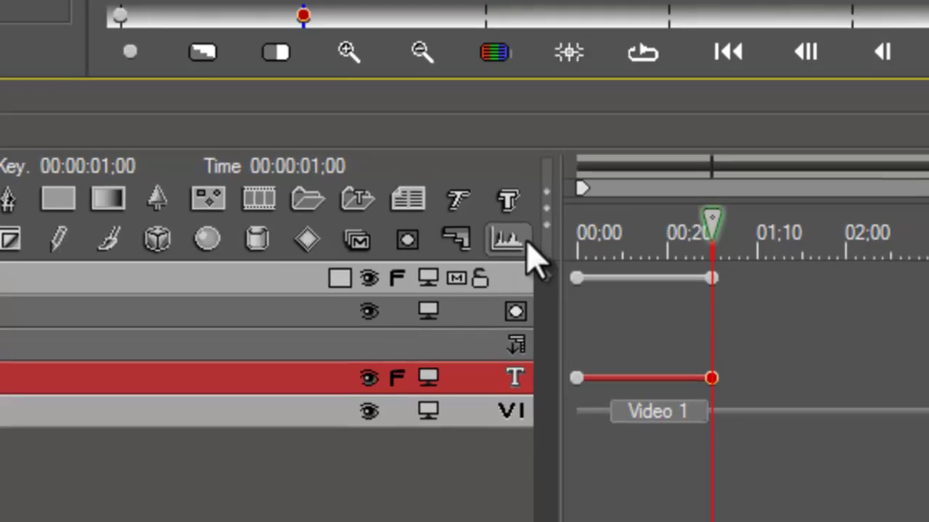
# Step: Steepen the type-on curve at the start keyframe so letters appear fast, then ease off
pyautogui.click(570, 254)
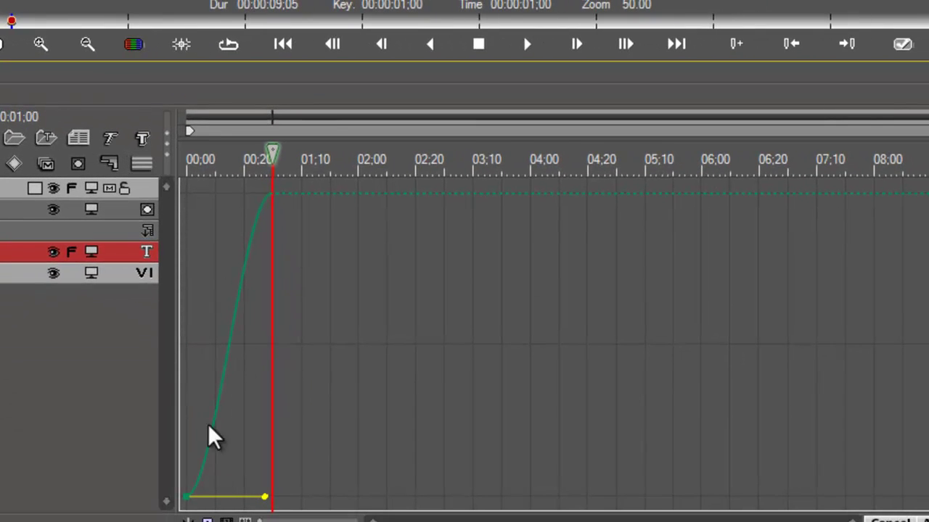
pyautogui.moveTo(266, 491)
pyautogui.mouseDown()
pyautogui.moveTo(240, 410)
pyautogui.moveTo(296, 372)
pyautogui.moveTo(539, 362)
pyautogui.moveTo(537, 375)
pyautogui.moveTo(327, 361)
pyautogui.moveTo(242, 305)
pyautogui.moveTo(373, 377)
pyautogui.moveTo(286, 452)
pyautogui.moveTo(263, 495)
pyautogui.mouseUp()
pyautogui.press('Home')
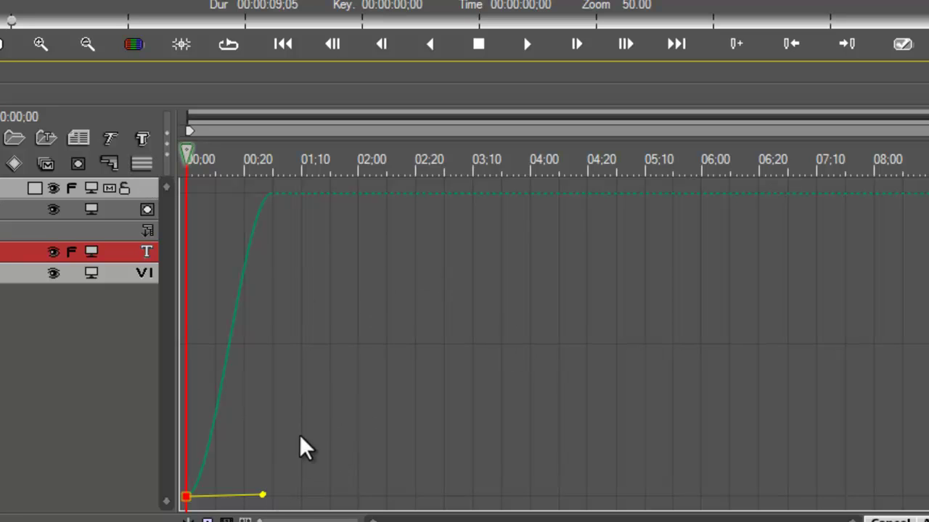
pyautogui.moveTo(271, 493); pyautogui.dragTo(328, 290)
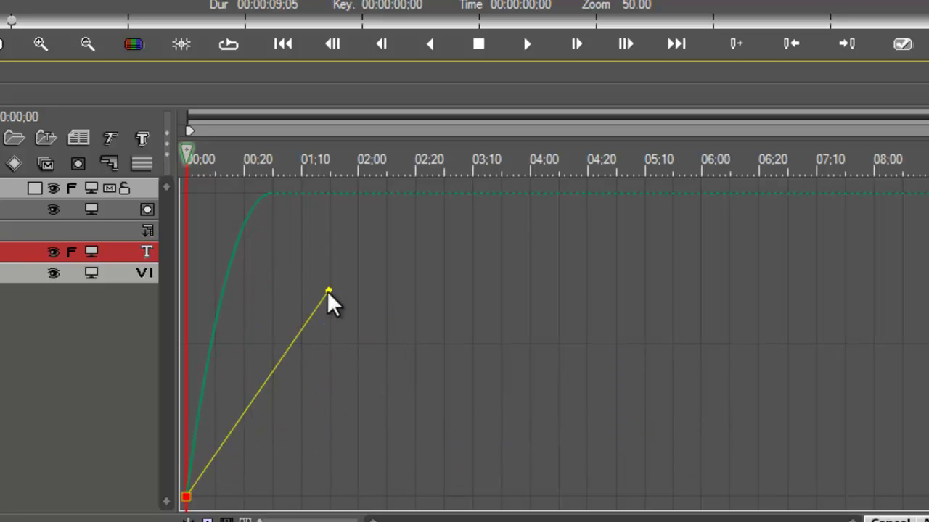
pyautogui.click(142, 164)
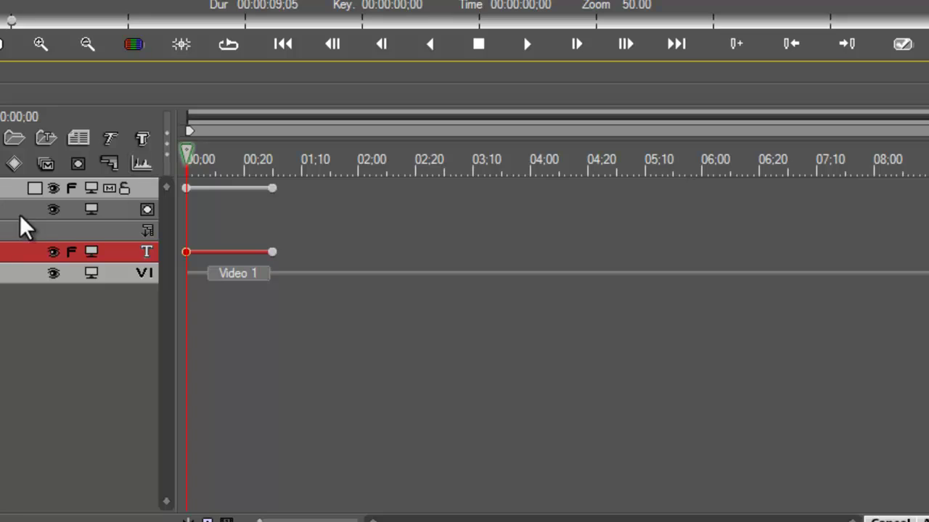
# Step: Delete the 'Hello everybodu' layer and add a new text layer set to 3D Plane
pyautogui.click(14, 189)
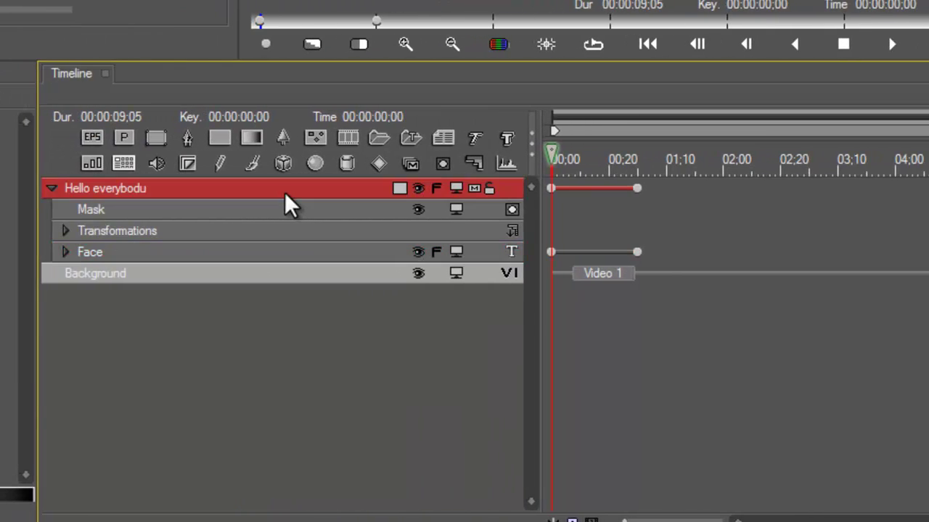
pyautogui.press('Delete')
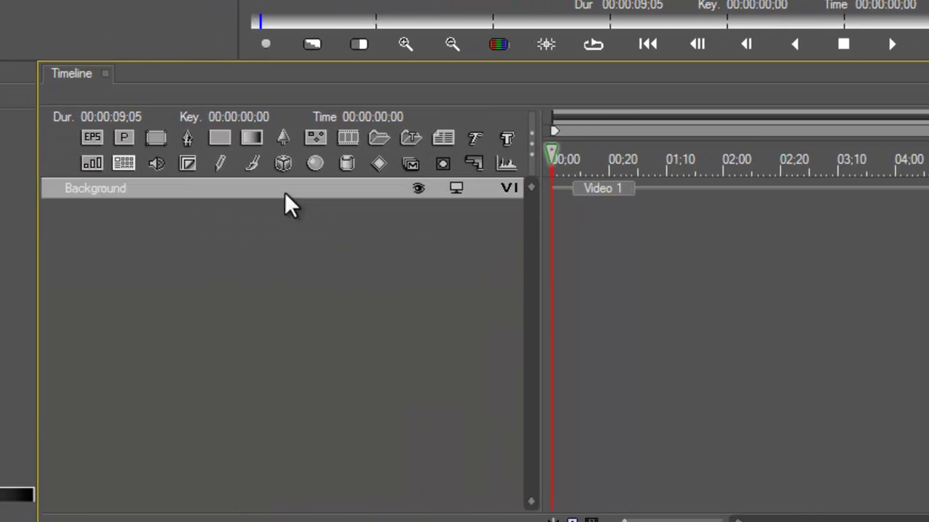
pyautogui.click(475, 137)
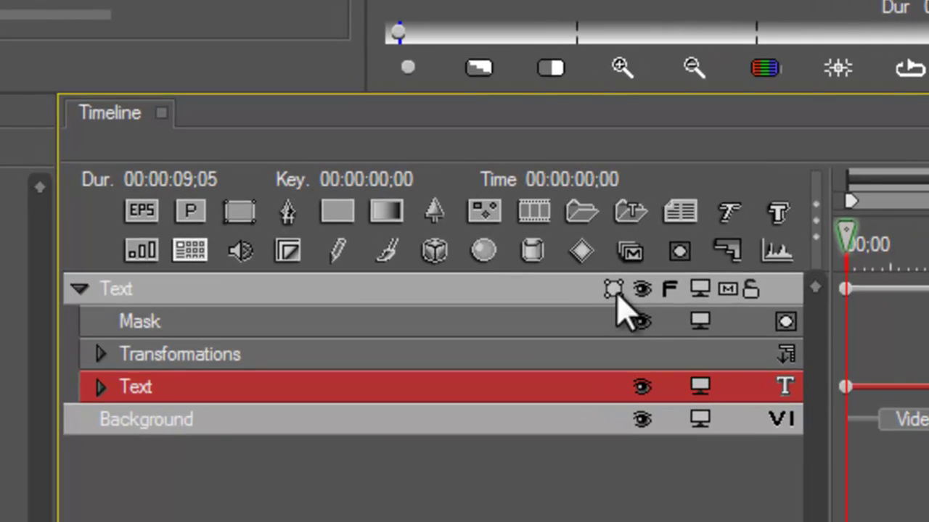
pyautogui.click(615, 290)
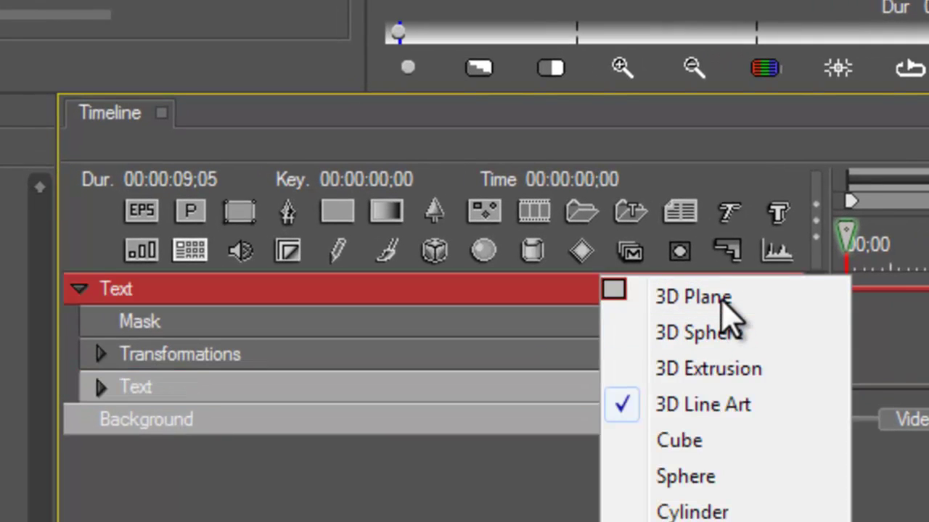
pyautogui.click(722, 301)
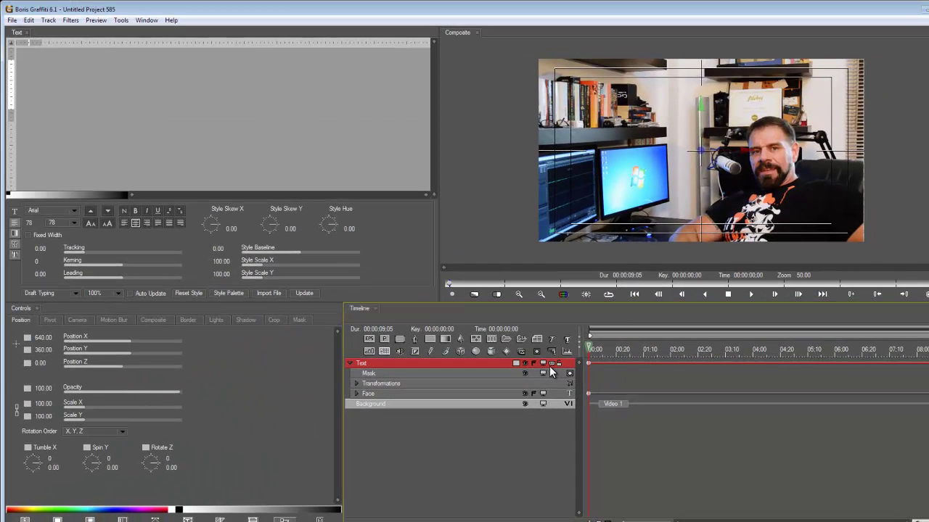
# Step: Enter 'gripps' as the new layer's text and apply it to the composite
pyautogui.click(40, 104)
pyautogui.write('gripps')
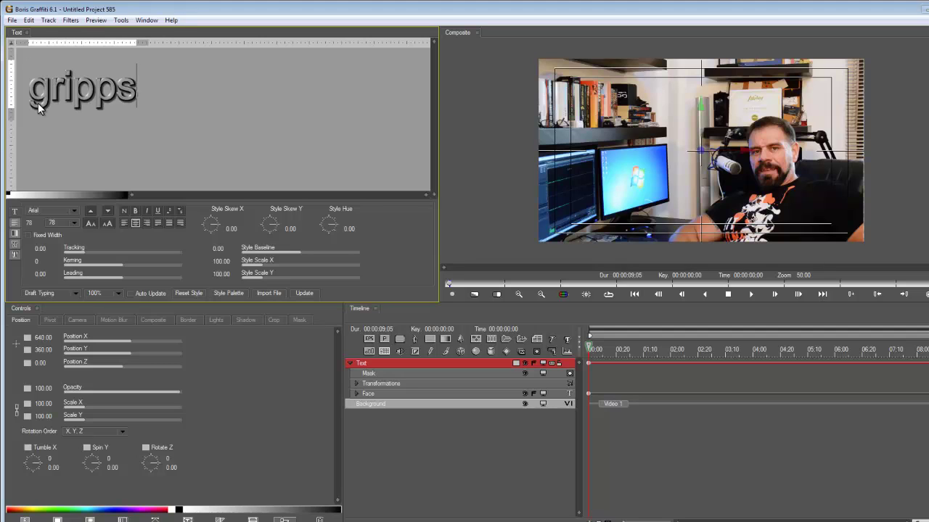
pyautogui.click(304, 294)
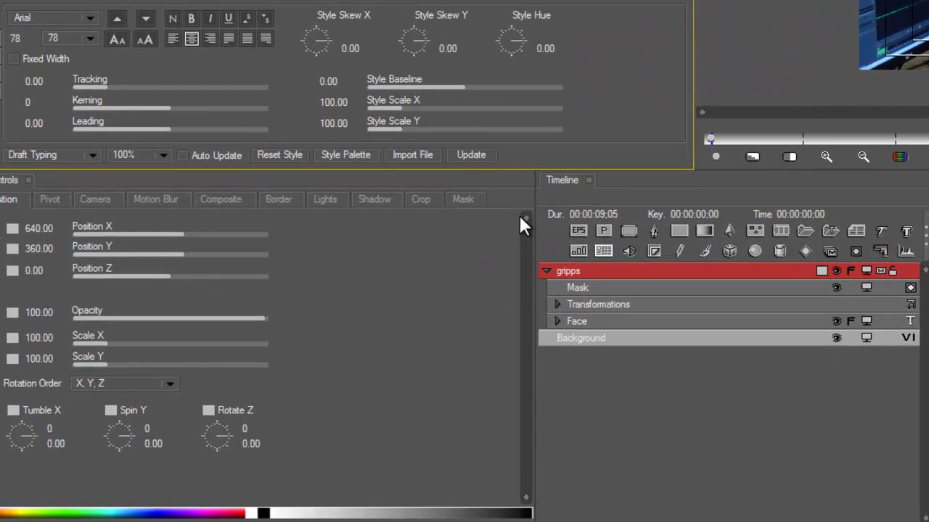
# Step: Enable Make Path Track for the text face and select the new Text Path track
pyautogui.click(621, 321)
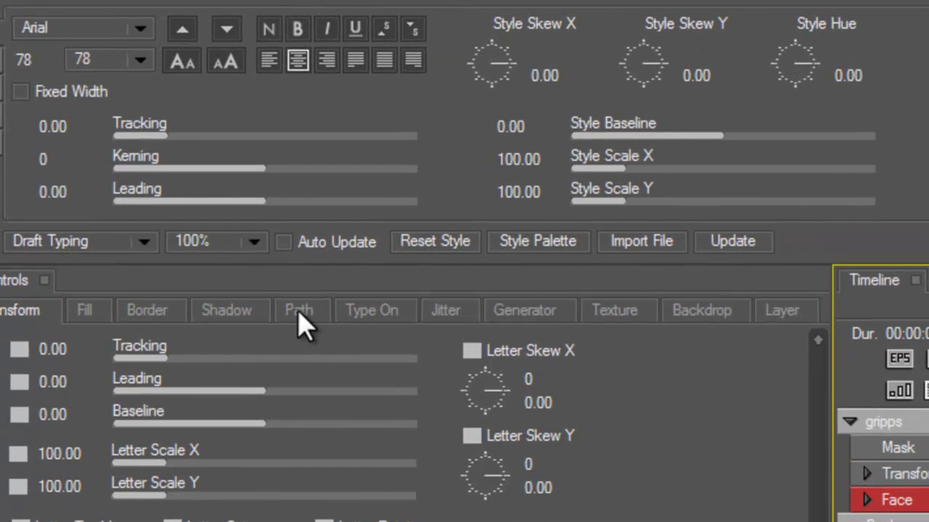
pyautogui.click(299, 314)
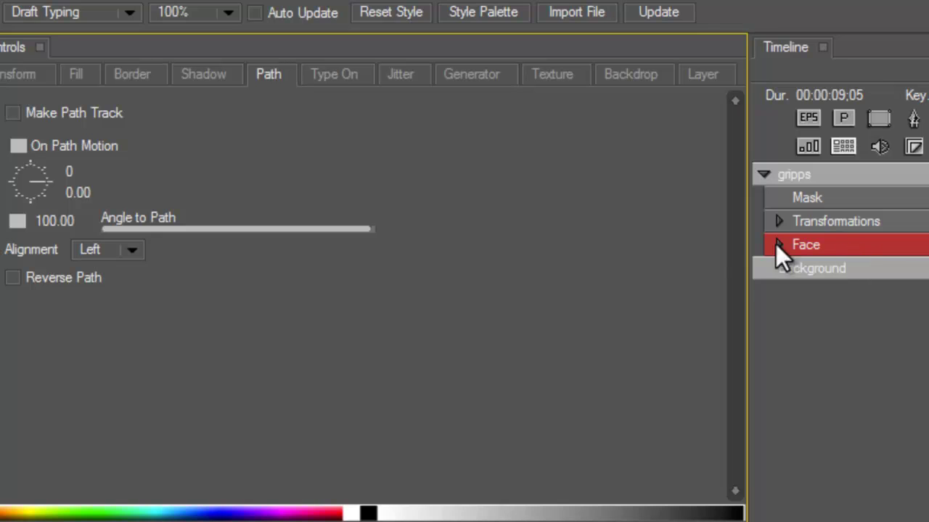
pyautogui.click(12, 114)
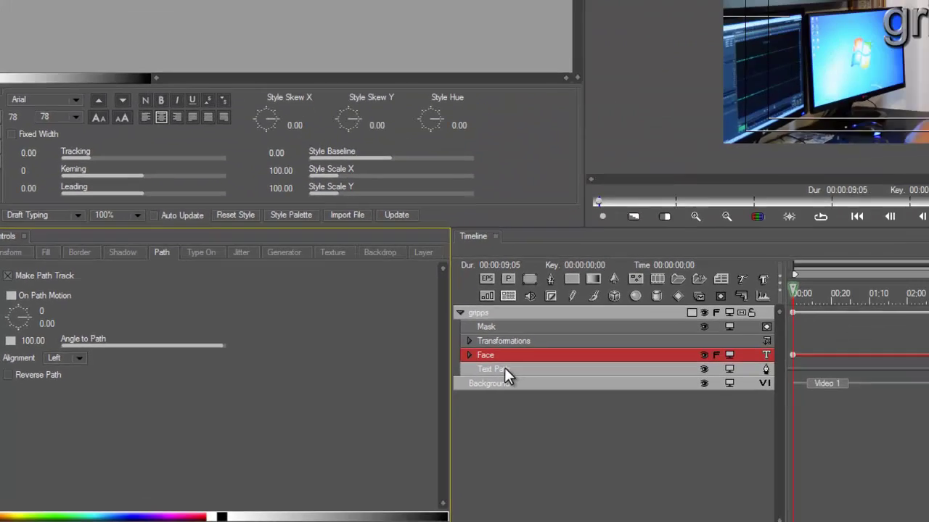
pyautogui.click(814, 270)
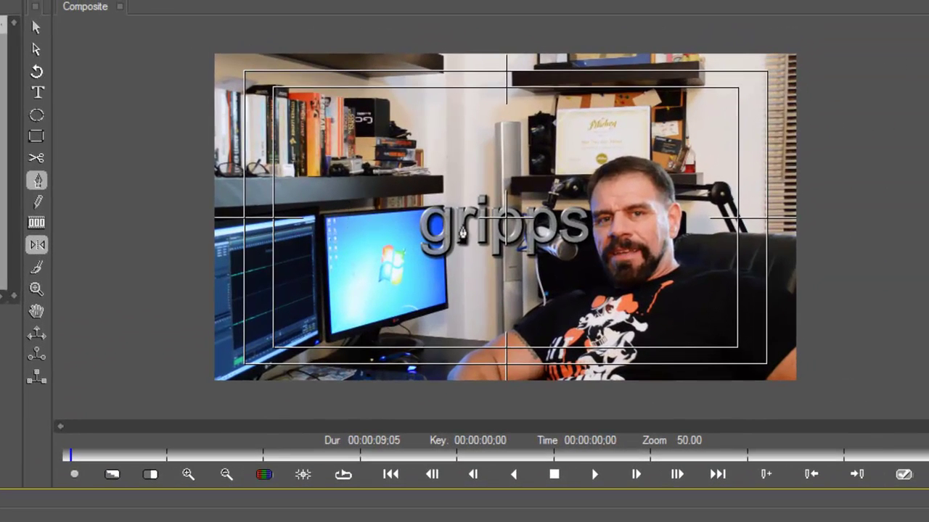
# Step: Draw a spline path that curves up over the presenter's head and continues rightward
pyautogui.click(537, 231)
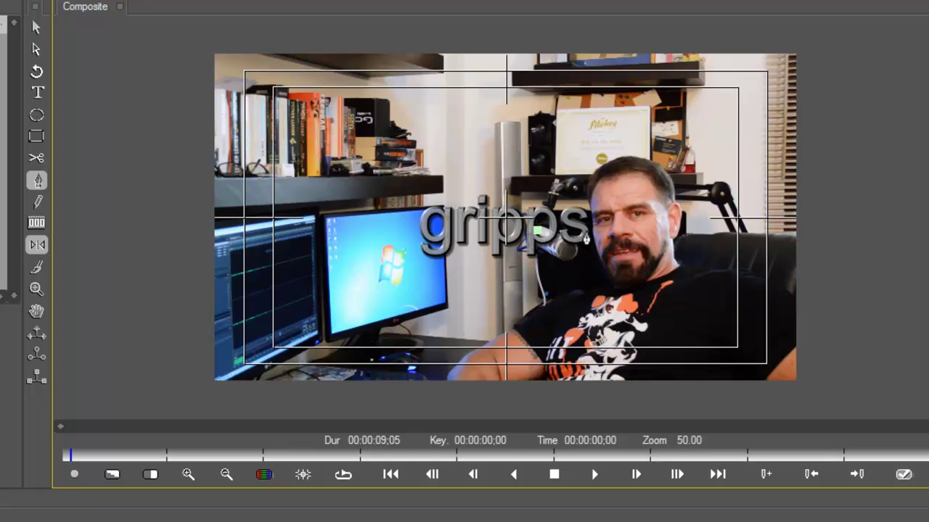
pyautogui.click(587, 230)
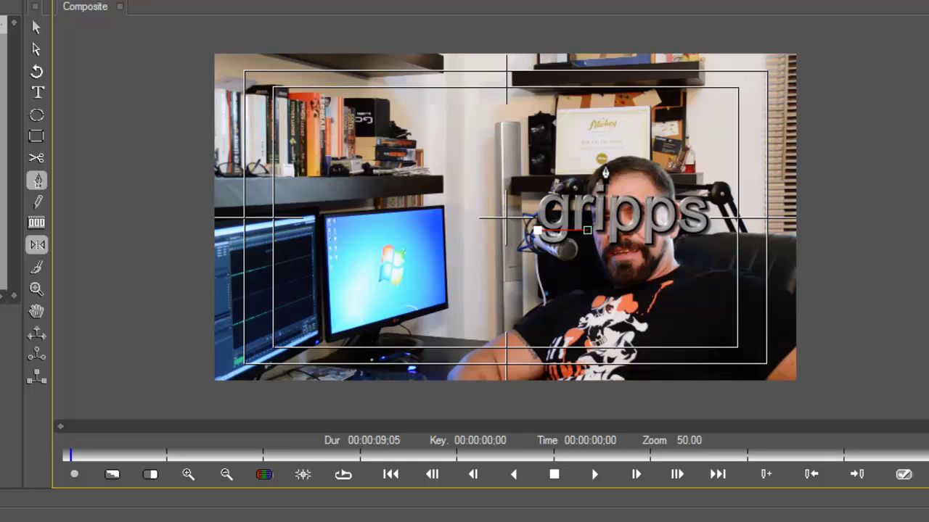
pyautogui.moveTo(605, 164); pyautogui.dragTo(687, 232)
pyautogui.click(729, 232)
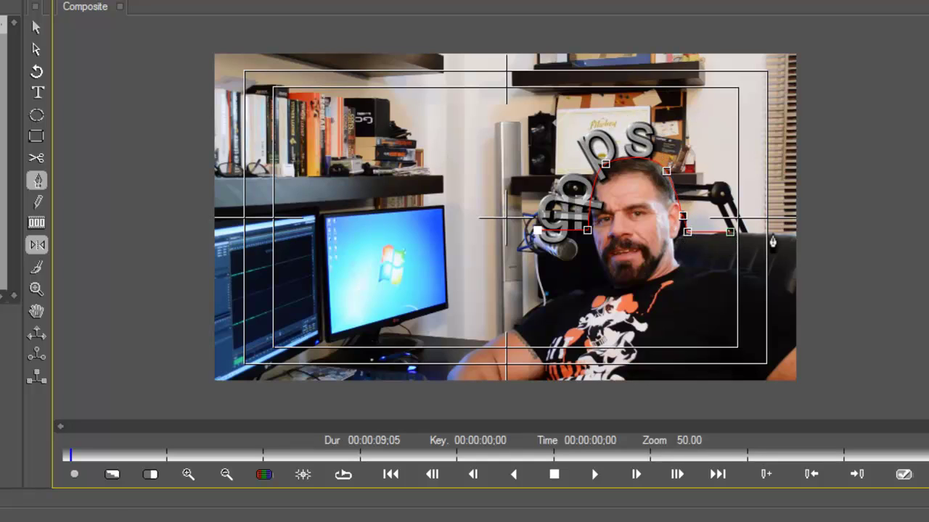
pyautogui.click(774, 233)
pyautogui.click(800, 237)
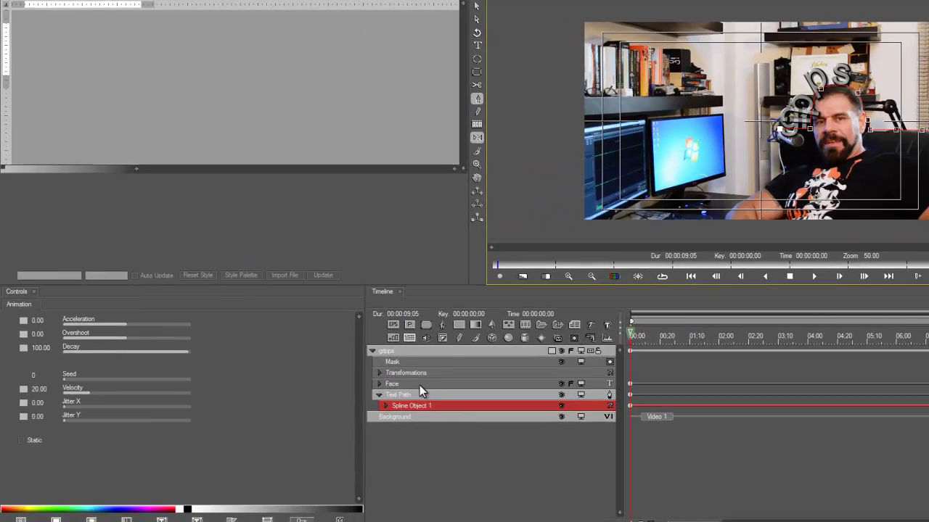
pyautogui.click(419, 386)
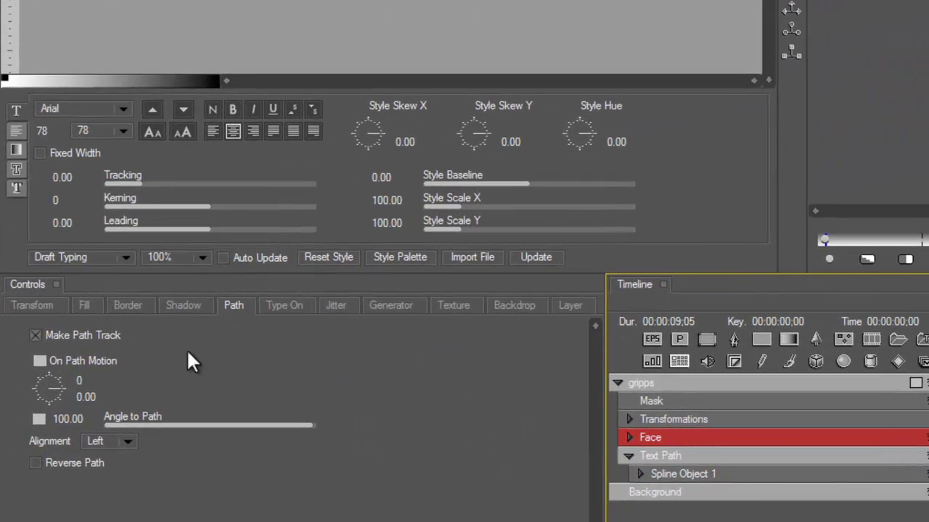
# Step: Set the On Path Motion starting position and make its keyframe Linear
pyautogui.moveTo(61, 384); pyautogui.dragTo(26, 355)
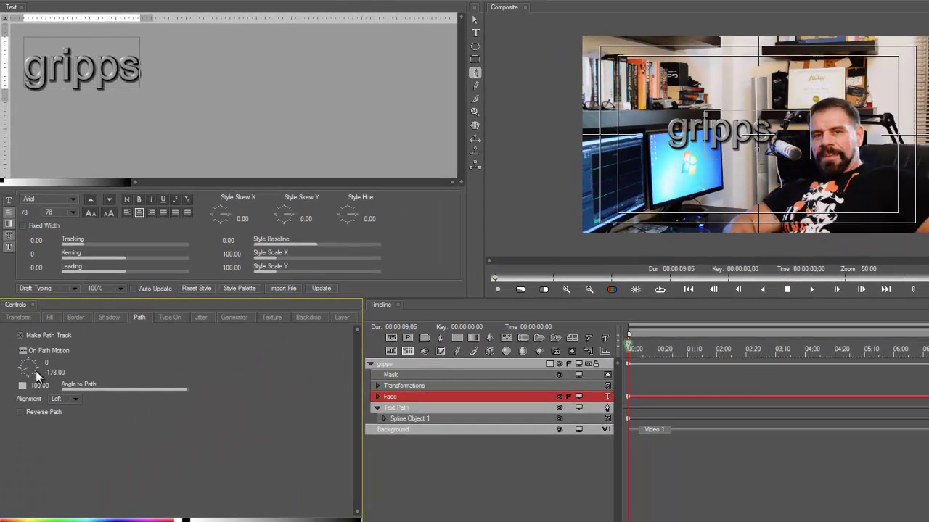
pyautogui.moveTo(36, 371)
pyautogui.mouseDown()
pyautogui.moveTo(28, 345)
pyautogui.moveTo(46, 365)
pyautogui.mouseUp()
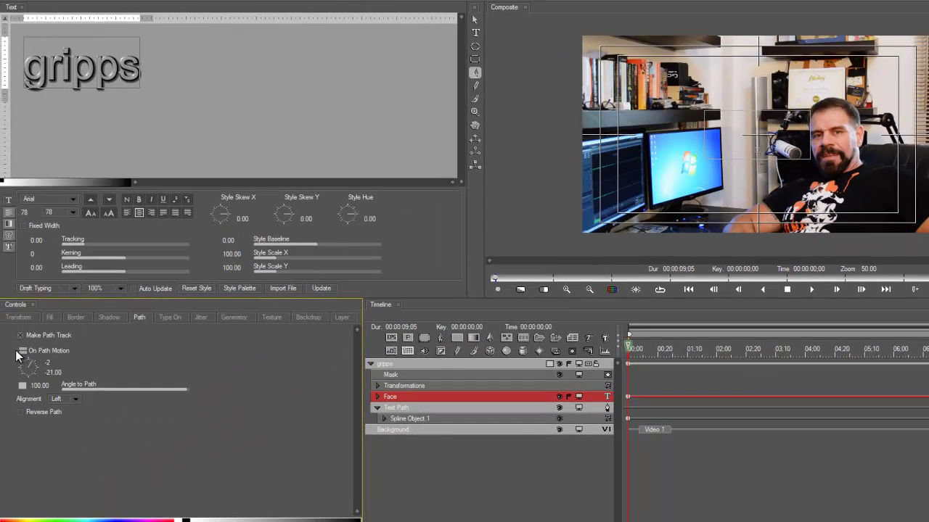
pyautogui.rightClick(23, 352)
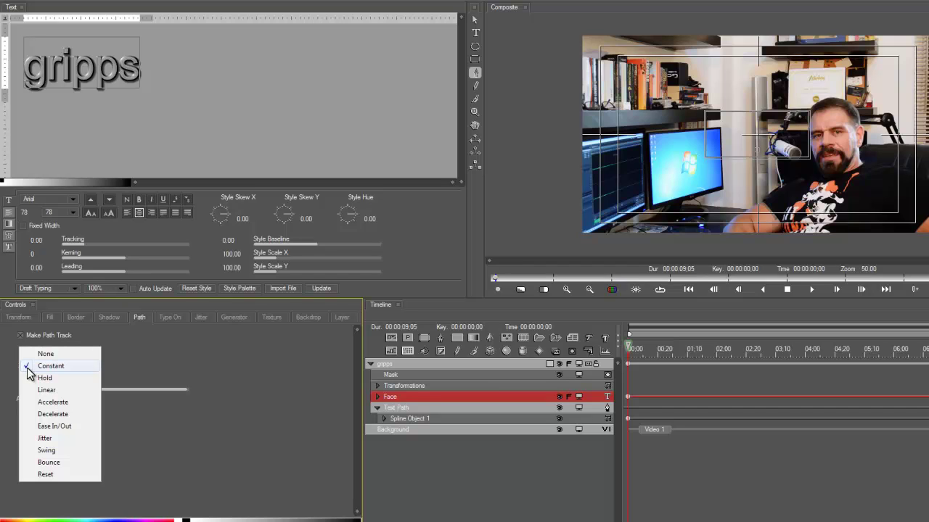
pyautogui.click(92, 402)
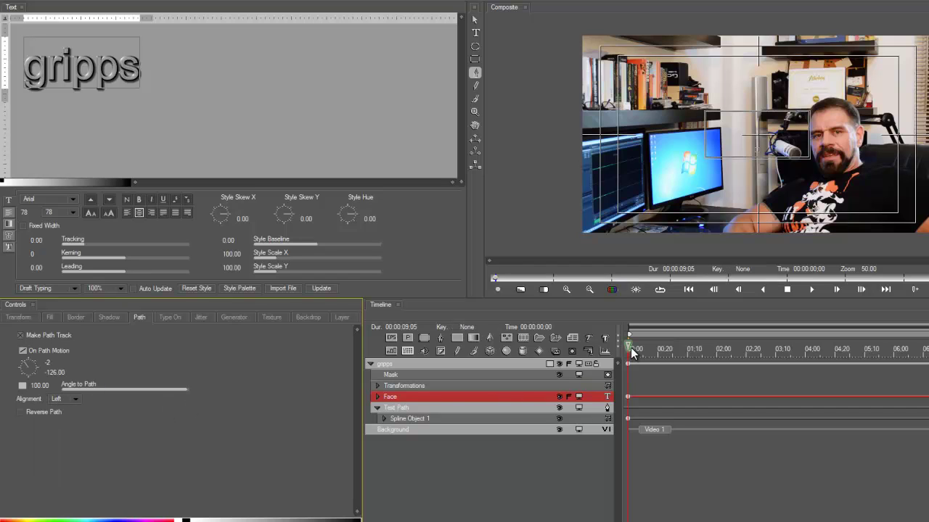
# Step: Check the motion at 00:00:03:22, then switch the path motion keyframe to Ease In/Out
pyautogui.click(793, 355)
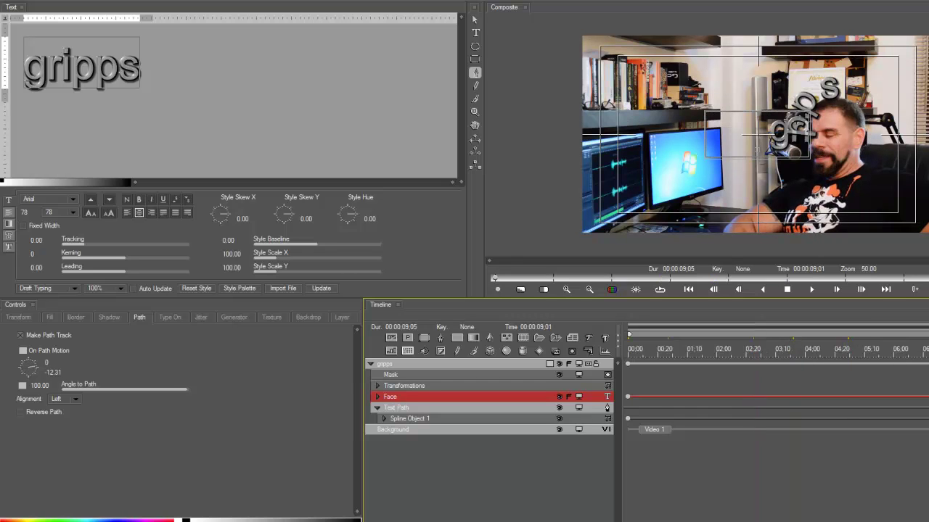
pyautogui.click(628, 349)
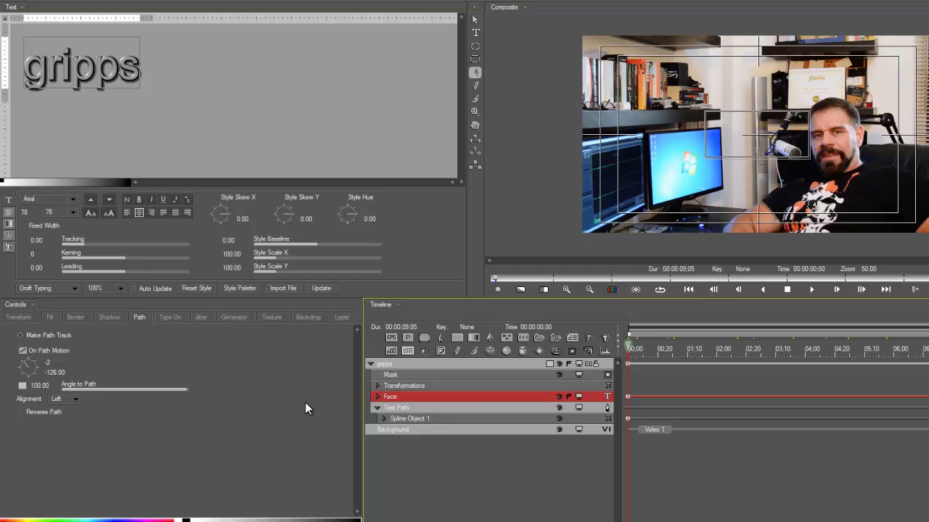
pyautogui.click(23, 352)
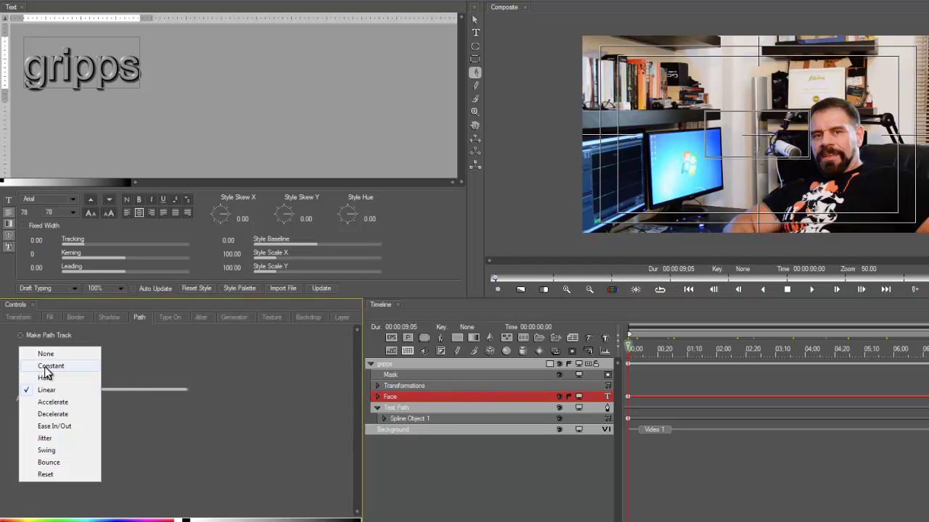
pyautogui.click(53, 425)
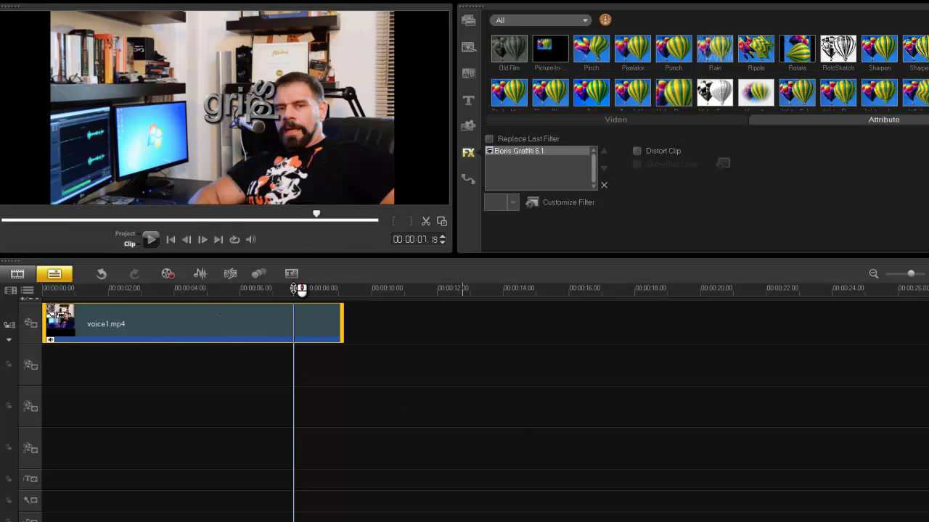
# Step: Scrub the timeline to preview 'gripps' arcing over the presenter's head
pyautogui.moveTo(301, 288); pyautogui.dragTo(340, 293)
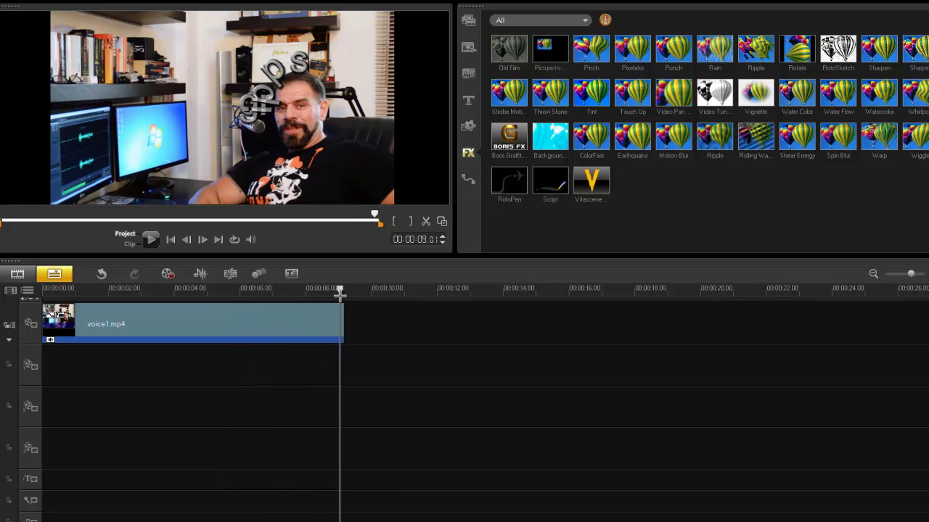